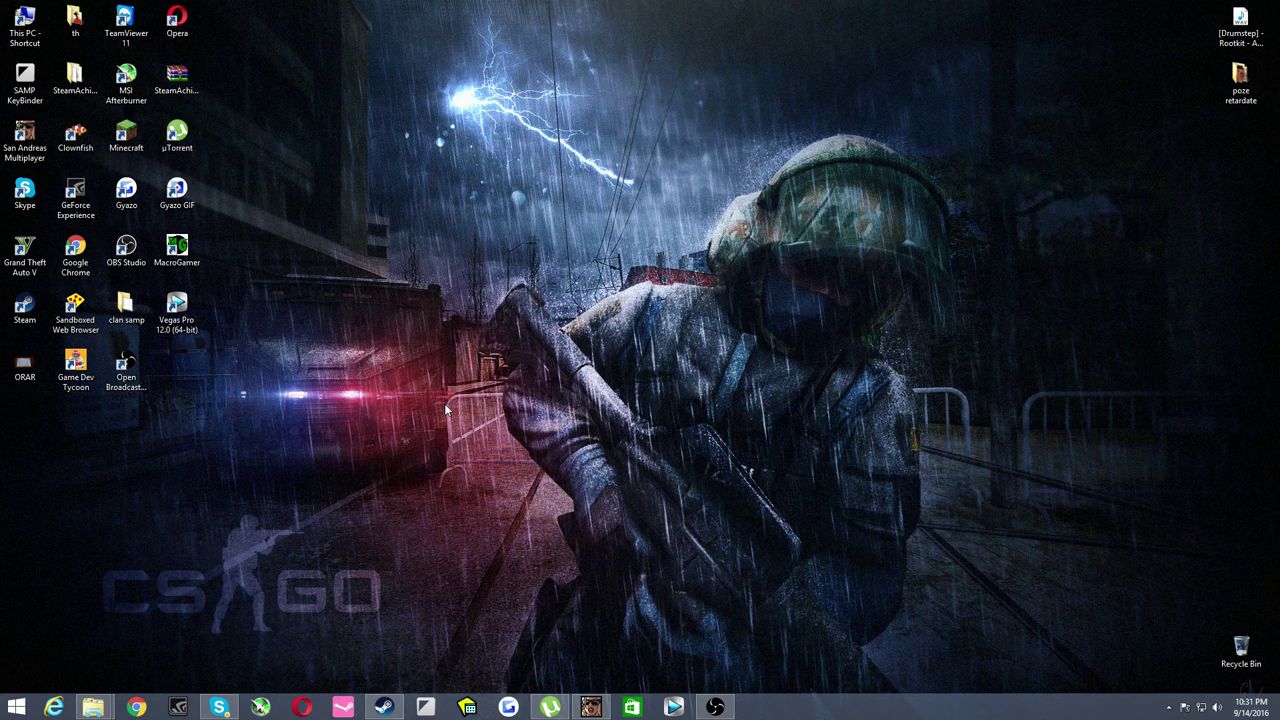
pyautogui.click(715, 707)
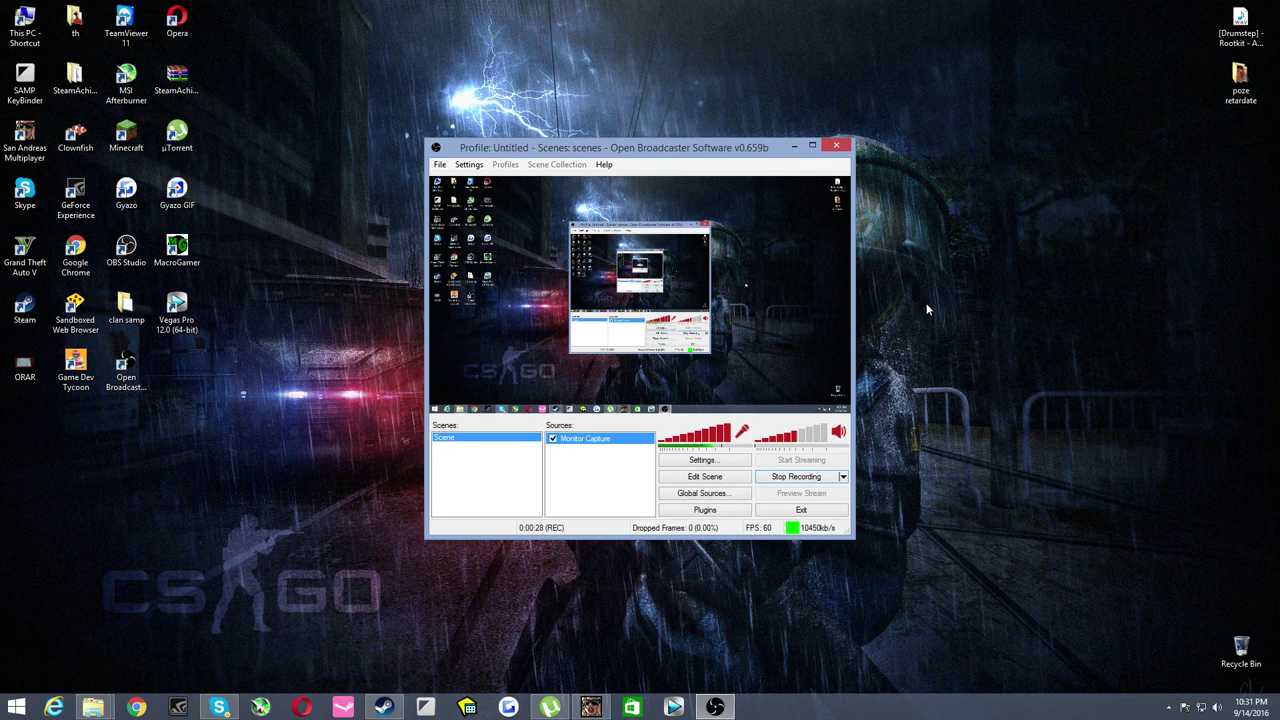
pyautogui.moveTo(712, 705)
pyautogui.click(794, 147)
pyautogui.rightClick(674, 182)
pyautogui.click(578, 146)
pyautogui.moveTo(576, 142); pyautogui.dragTo(902, 414)
pyautogui.moveTo(612, 150); pyautogui.dragTo(969, 384)
pyautogui.moveTo(614, 86); pyautogui.dragTo(954, 355)
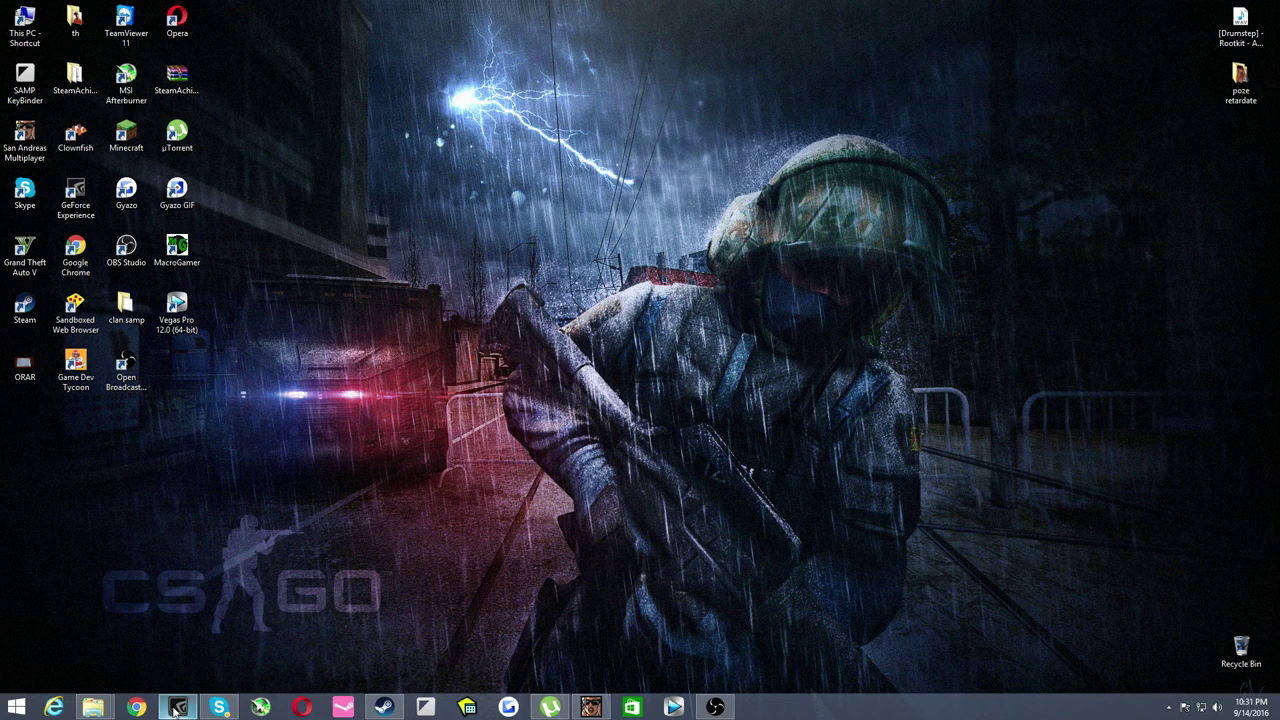
# Step: Open GeForce Experience, check the available driver page, and return to the games list
pyautogui.click(176, 707)
pyautogui.moveTo(677, 108); pyautogui.dragTo(601, 93)
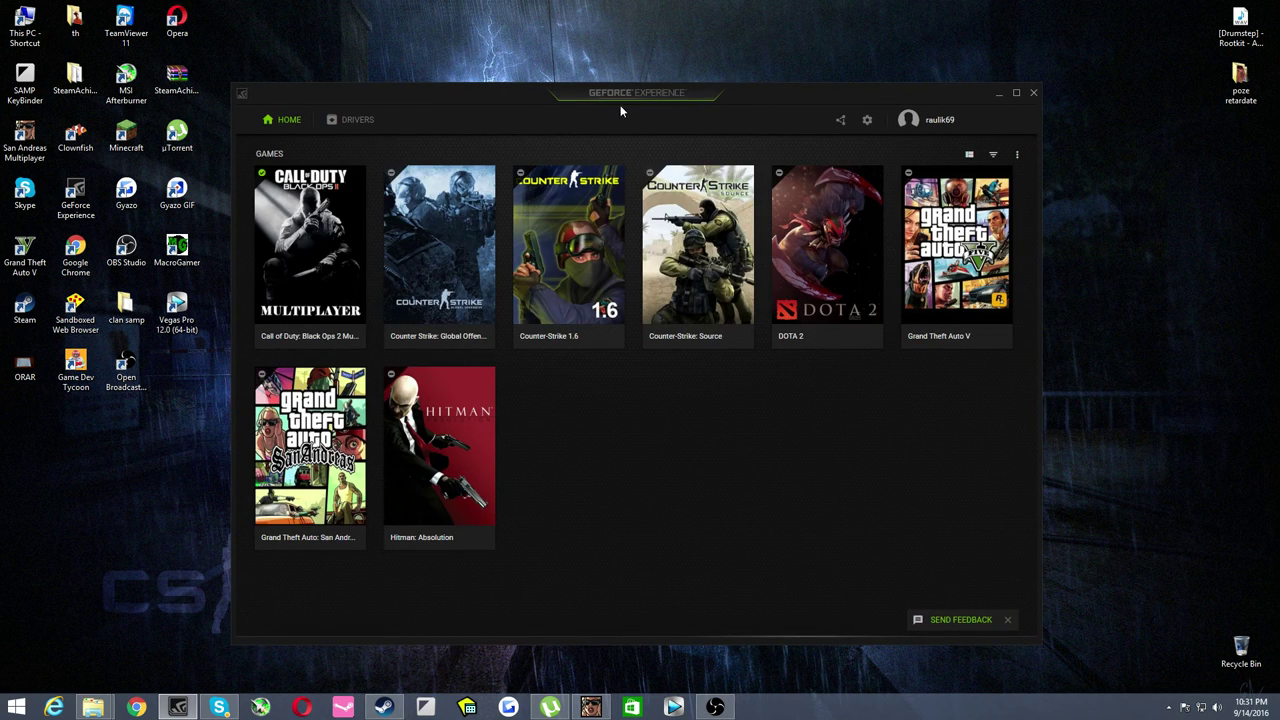
pyautogui.click(938, 121)
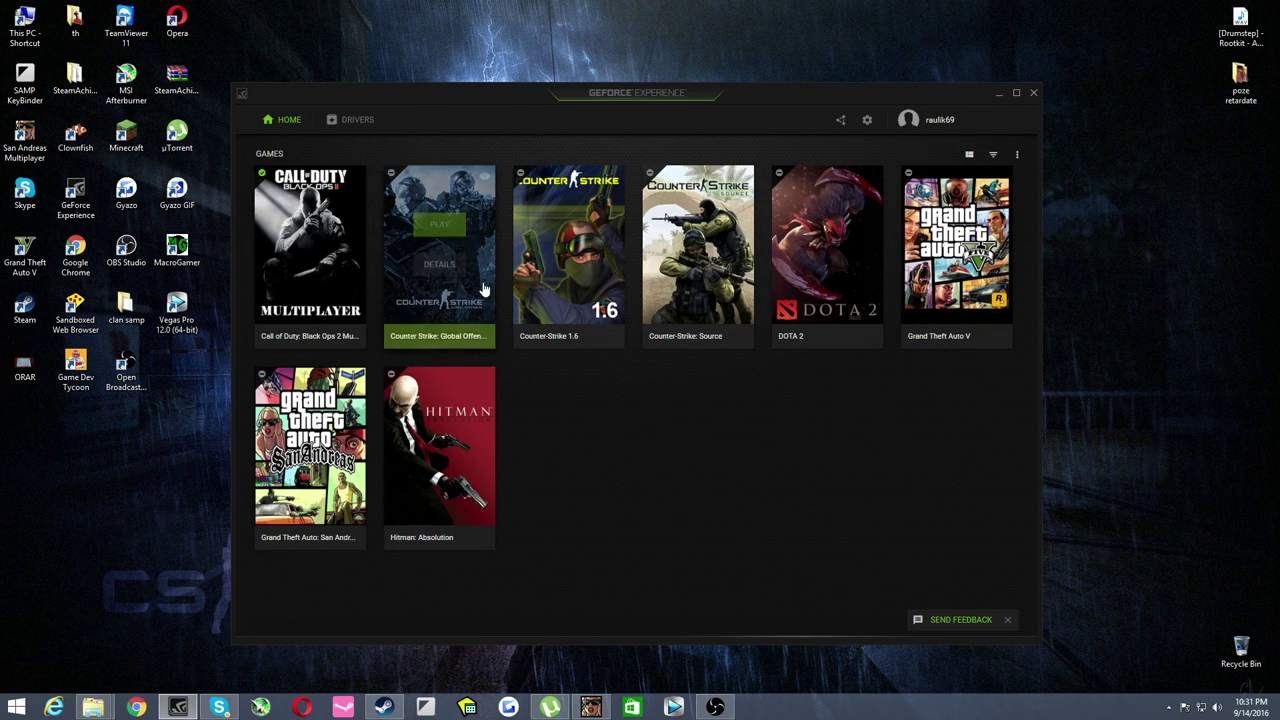
pyautogui.click(357, 121)
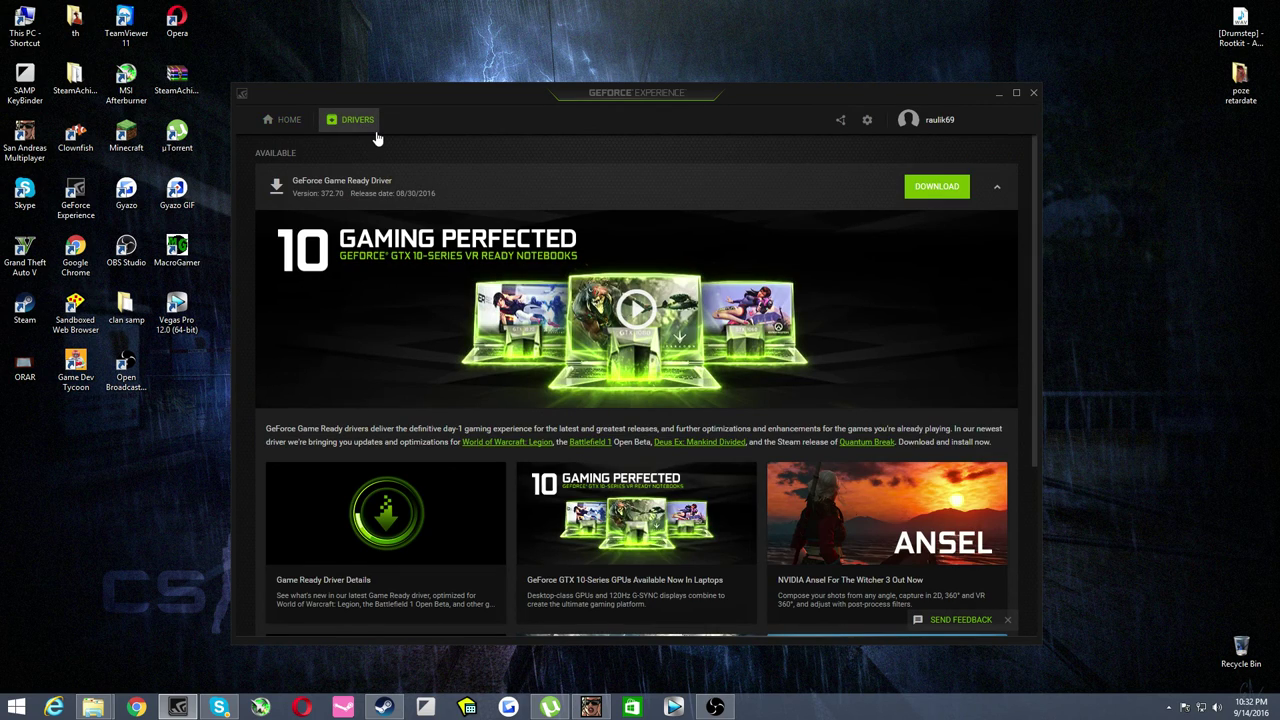
pyautogui.click(288, 120)
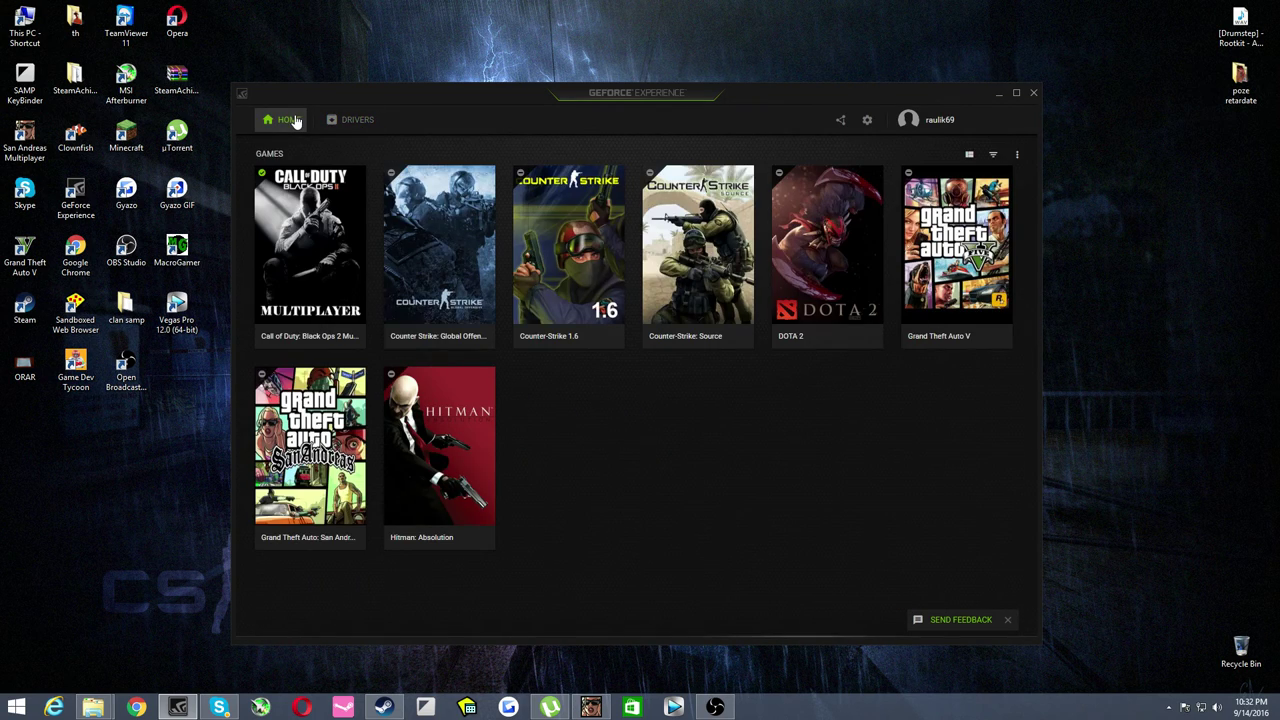
pyautogui.moveTo(616, 90); pyautogui.dragTo(622, 74)
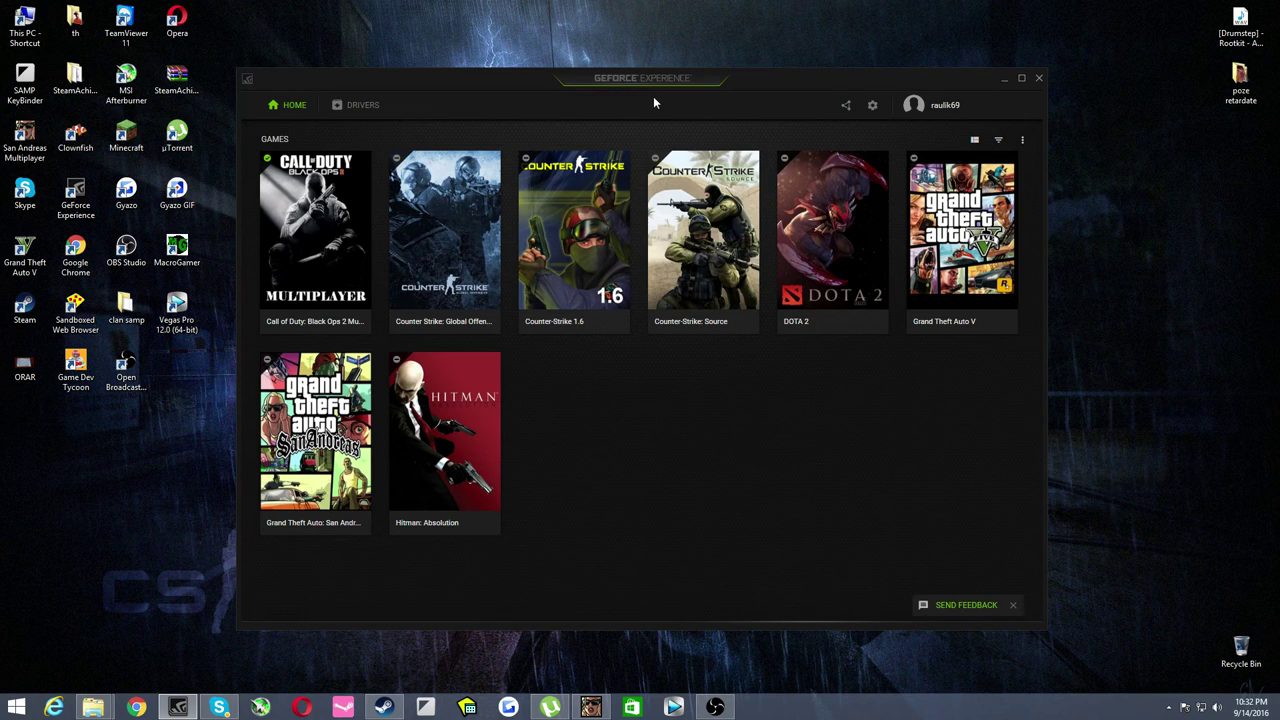
pyautogui.rightClick(1061, 217)
pyautogui.click(838, 80)
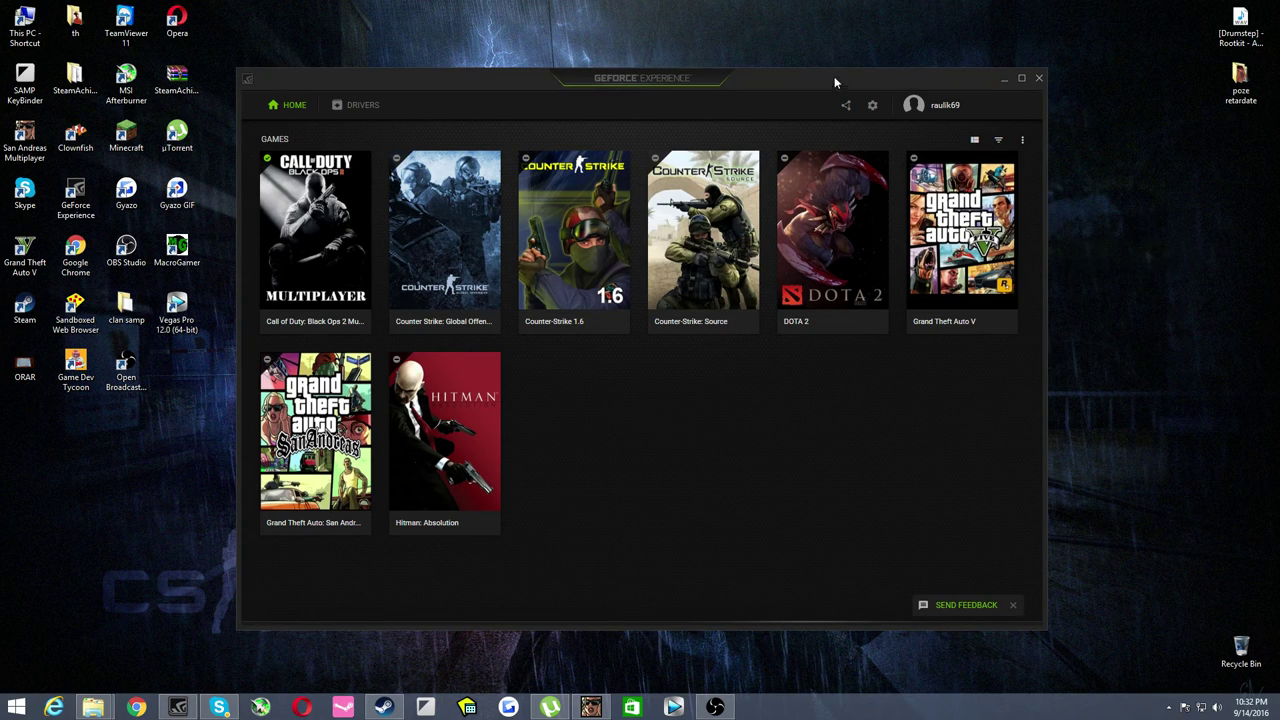
pyautogui.moveTo(786, 74); pyautogui.dragTo(761, 75)
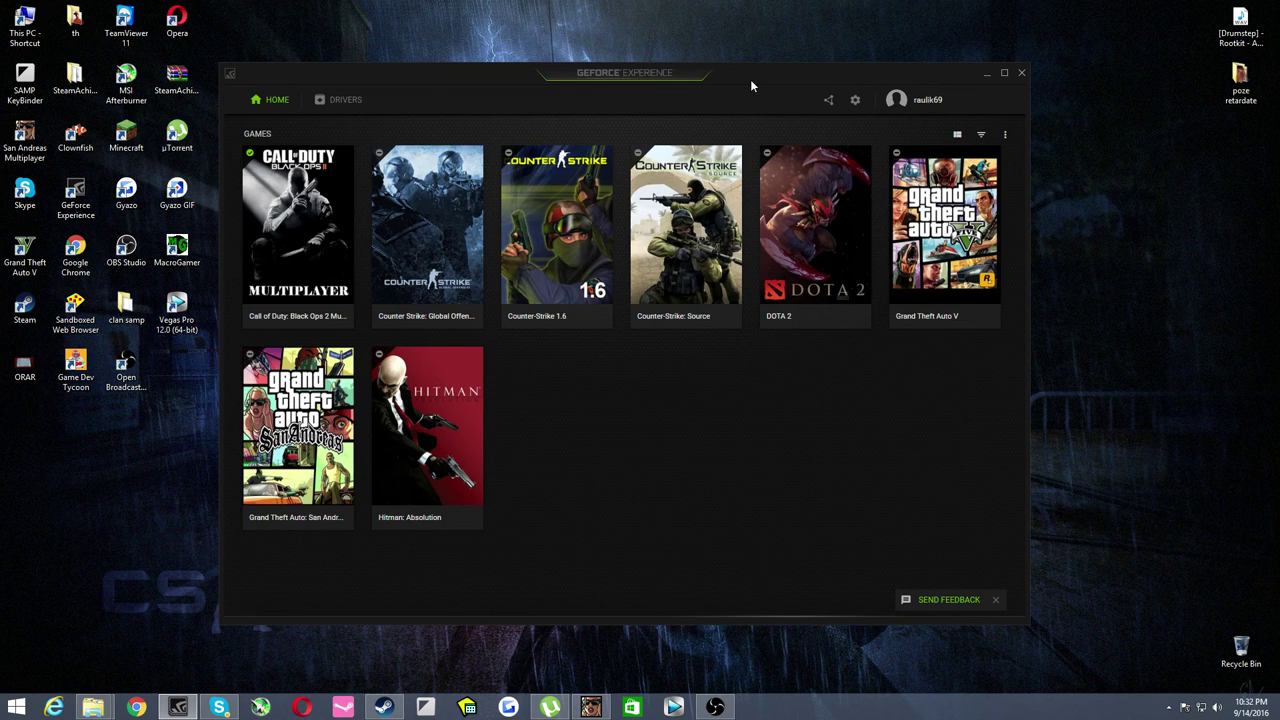
pyautogui.moveTo(748, 84); pyautogui.dragTo(651, 77)
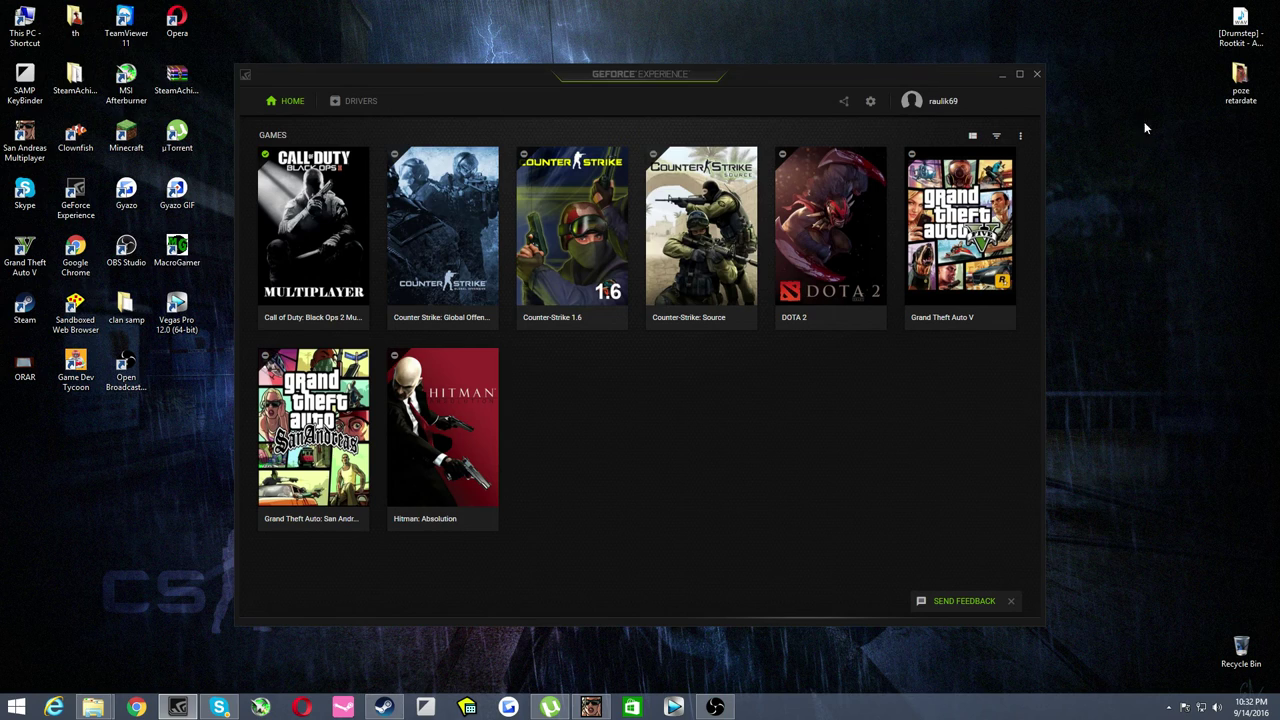
# Step: Open the share overlay and bring up the customization settings for Record
pyautogui.click(845, 102)
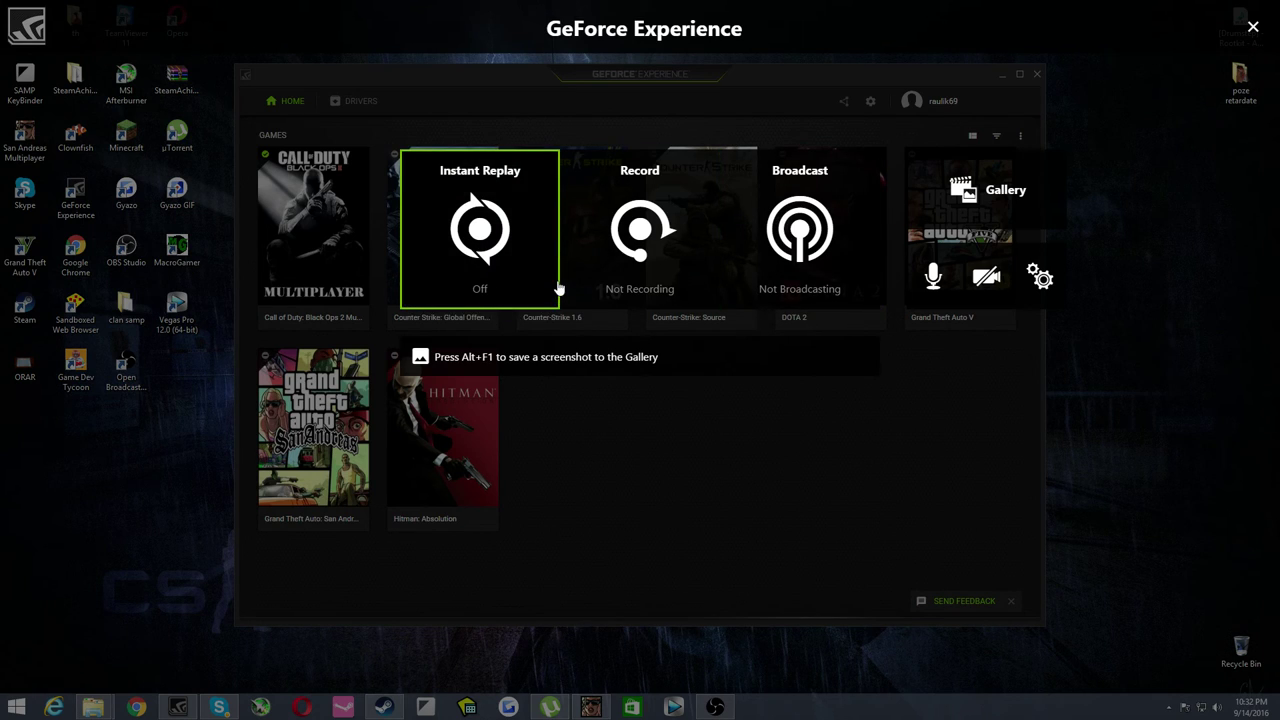
pyautogui.click(640, 218)
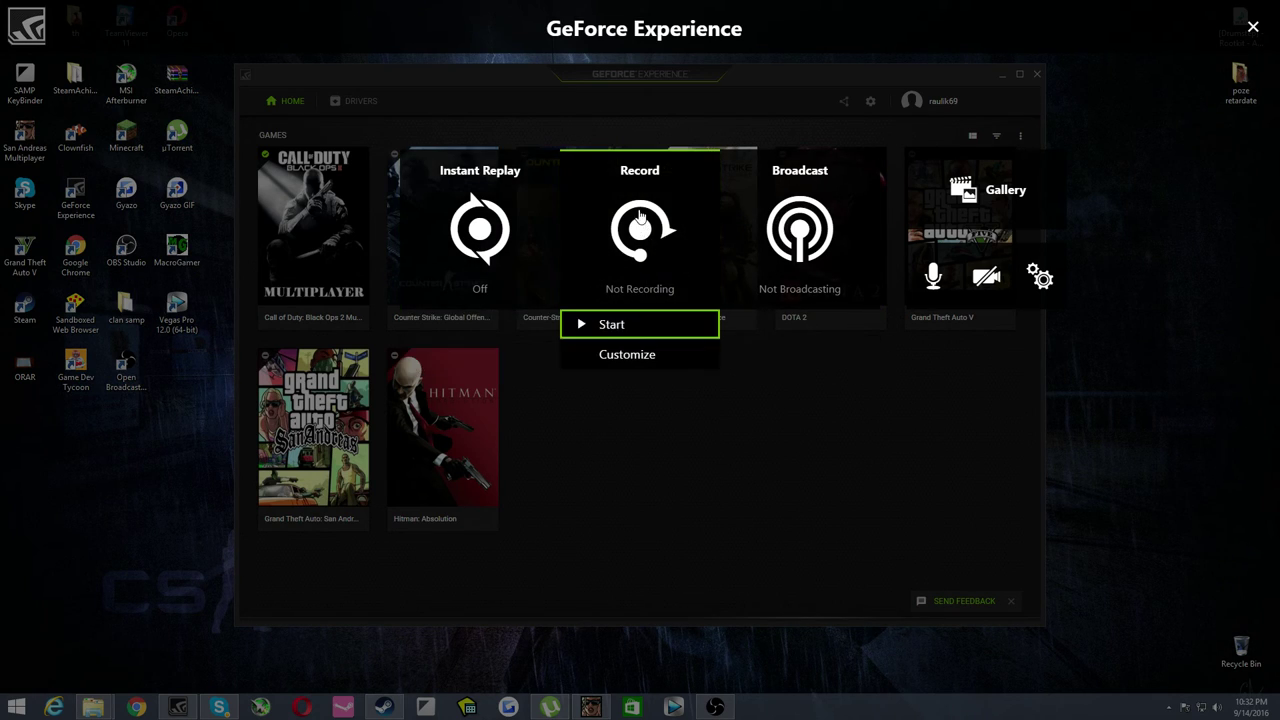
pyautogui.click(608, 355)
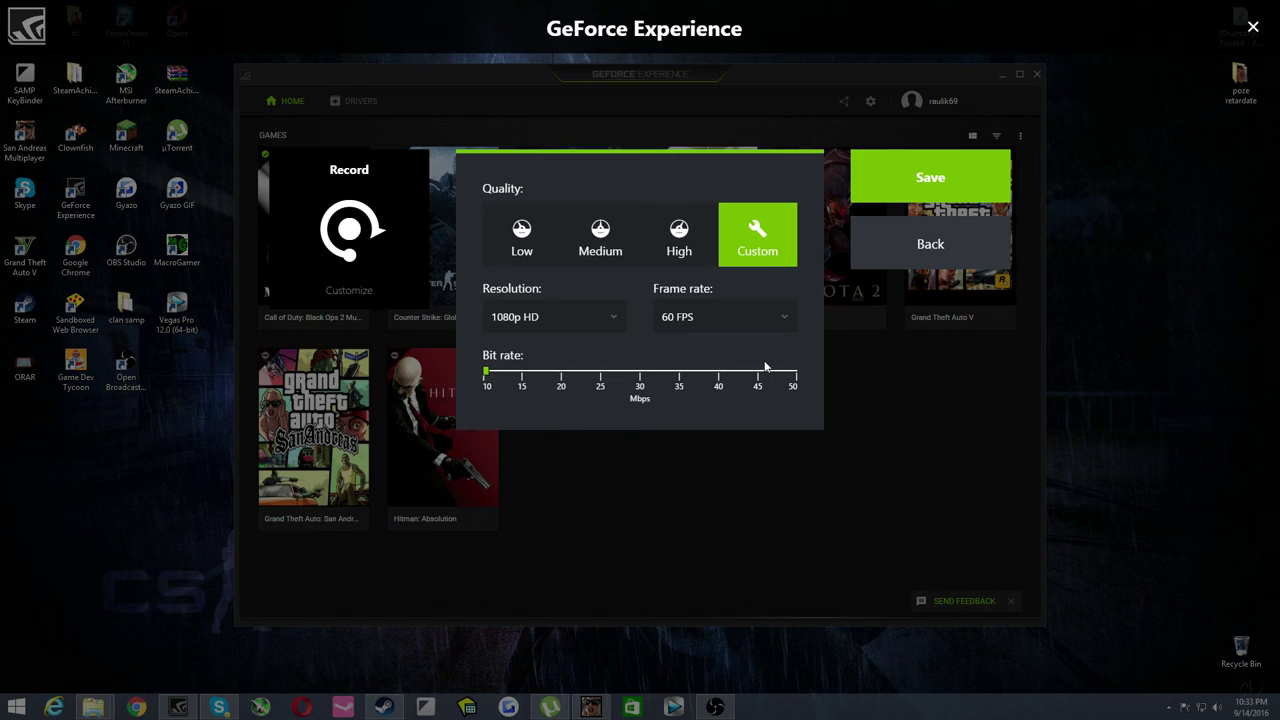
# Step: Sweep the recording bit rate up to 50 Mbps and back down to 10 Mbps
pyautogui.moveTo(640, 375); pyautogui.dragTo(489, 380)
pyautogui.moveTo(488, 378); pyautogui.dragTo(828, 379)
pyautogui.moveTo(791, 378); pyautogui.dragTo(485, 383)
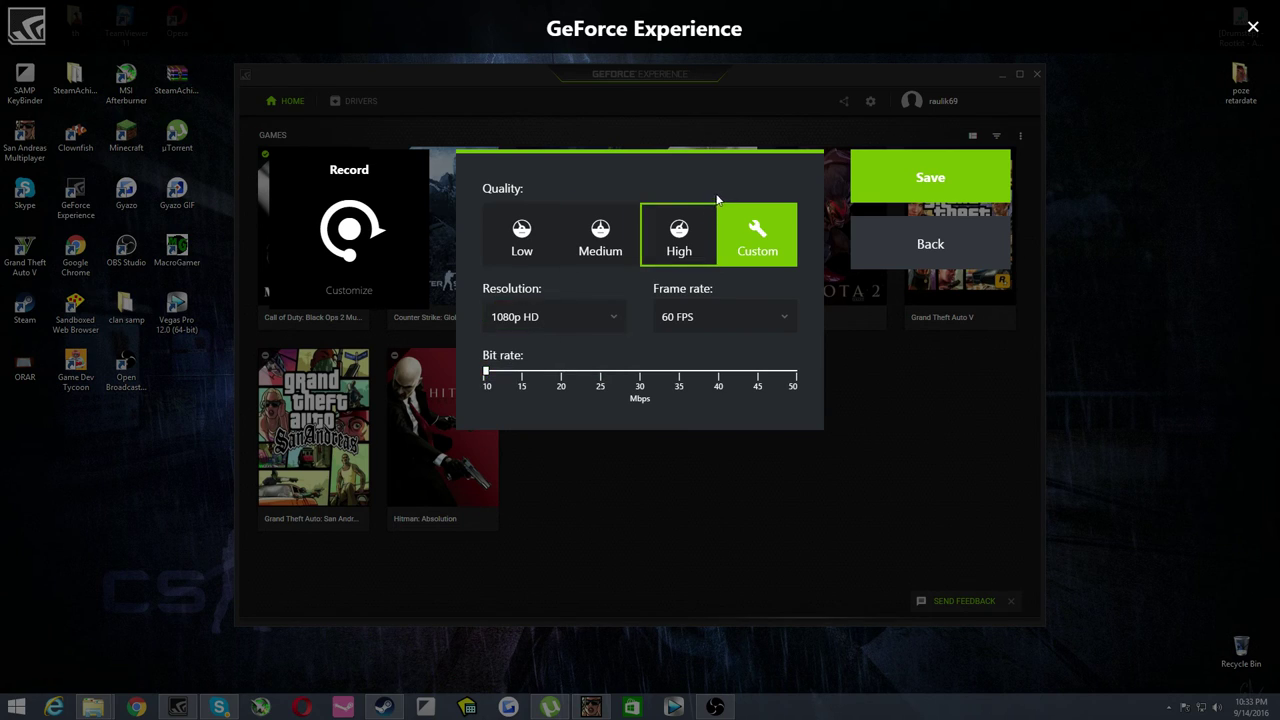
# Step: Try the High, Medium and Low recording quality presets and look through the available resolutions
pyautogui.click(680, 233)
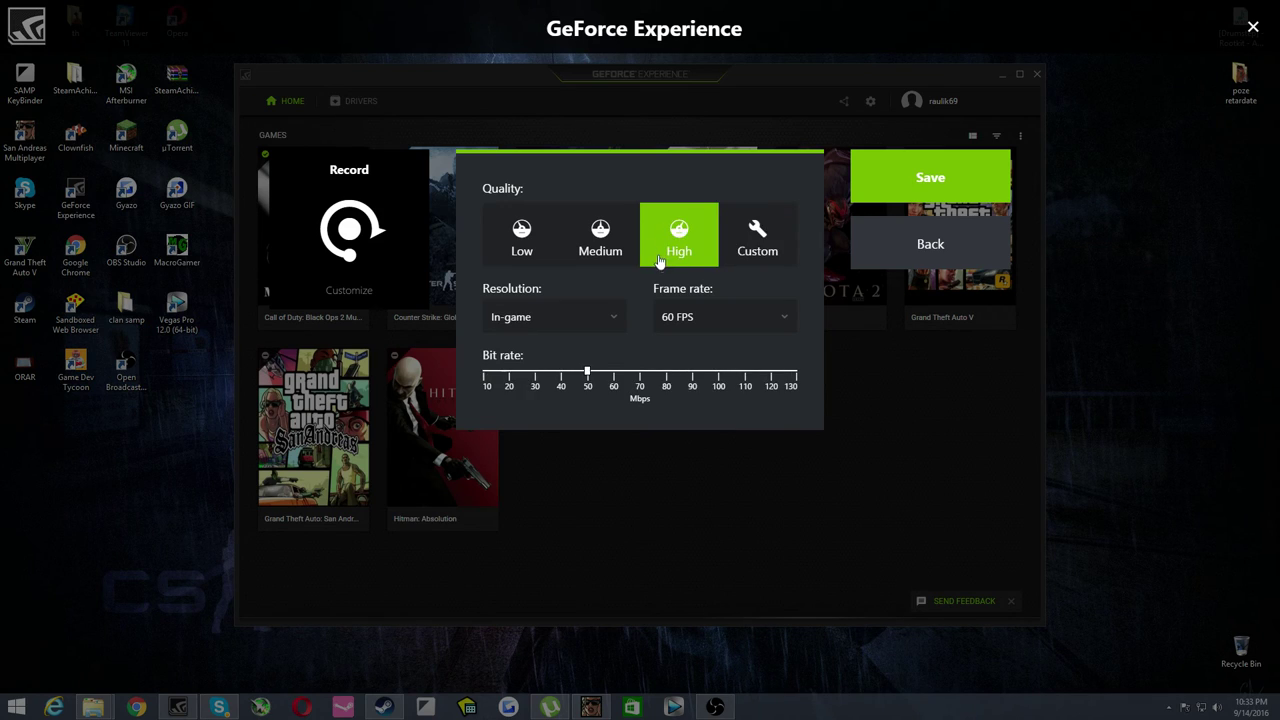
pyautogui.click(580, 317)
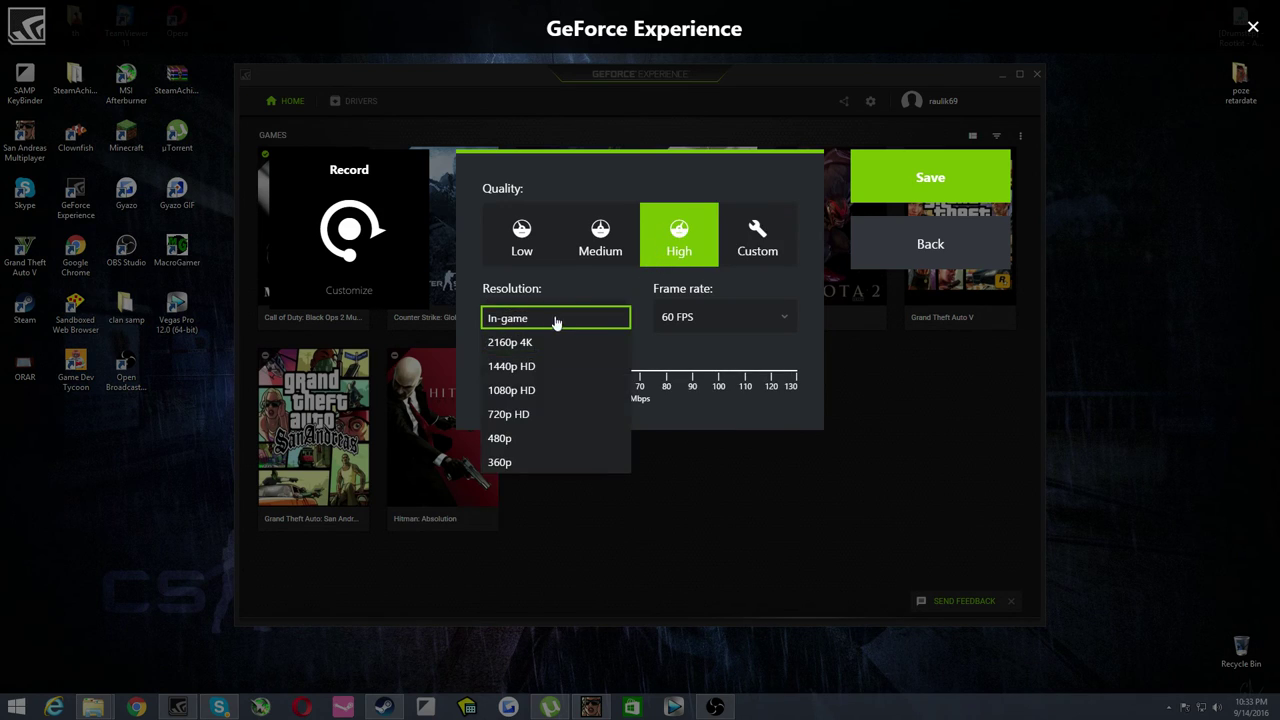
pyautogui.click(617, 288)
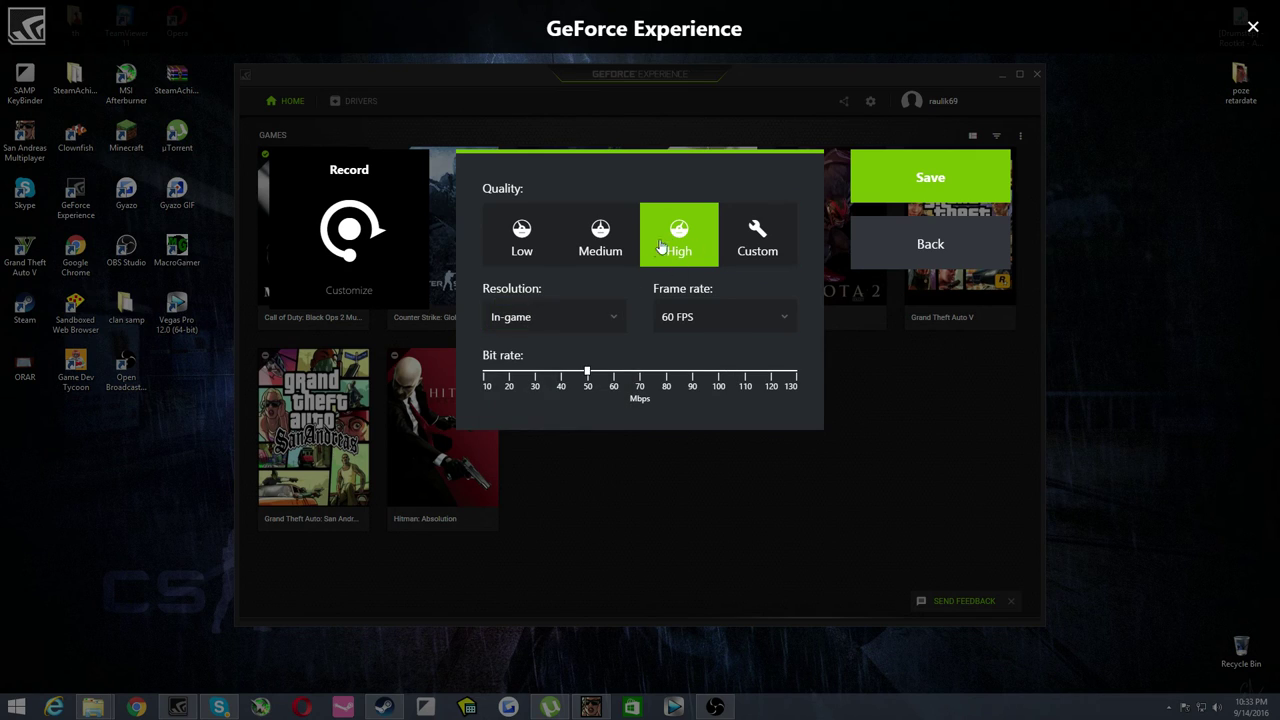
pyautogui.click(588, 254)
pyautogui.click(520, 250)
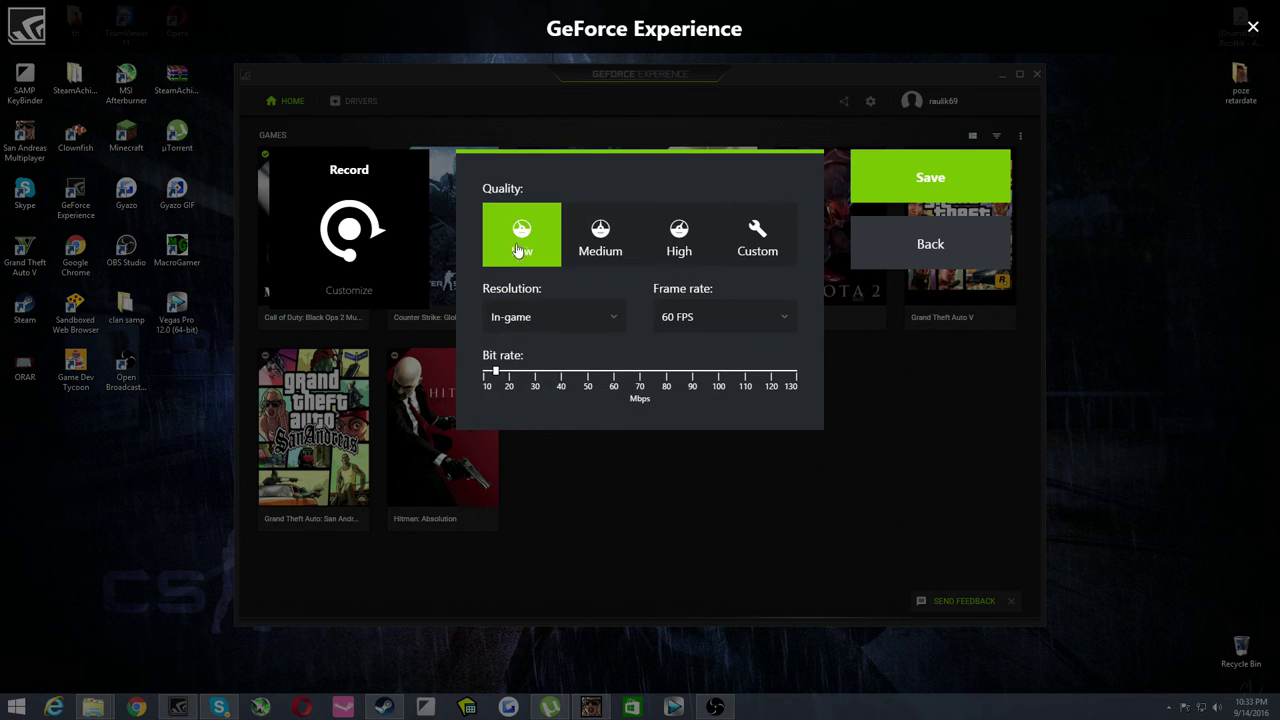
pyautogui.click(679, 240)
pyautogui.click(521, 245)
pyautogui.click(535, 326)
pyautogui.click(532, 316)
# Step: Set the recording resolution to 1080p HD and the bit rate to 10 Mbps with custom quality, and save the settings
pyautogui.click(698, 228)
pyautogui.click(545, 317)
pyautogui.click(537, 389)
pyautogui.moveTo(631, 375); pyautogui.dragTo(487, 376)
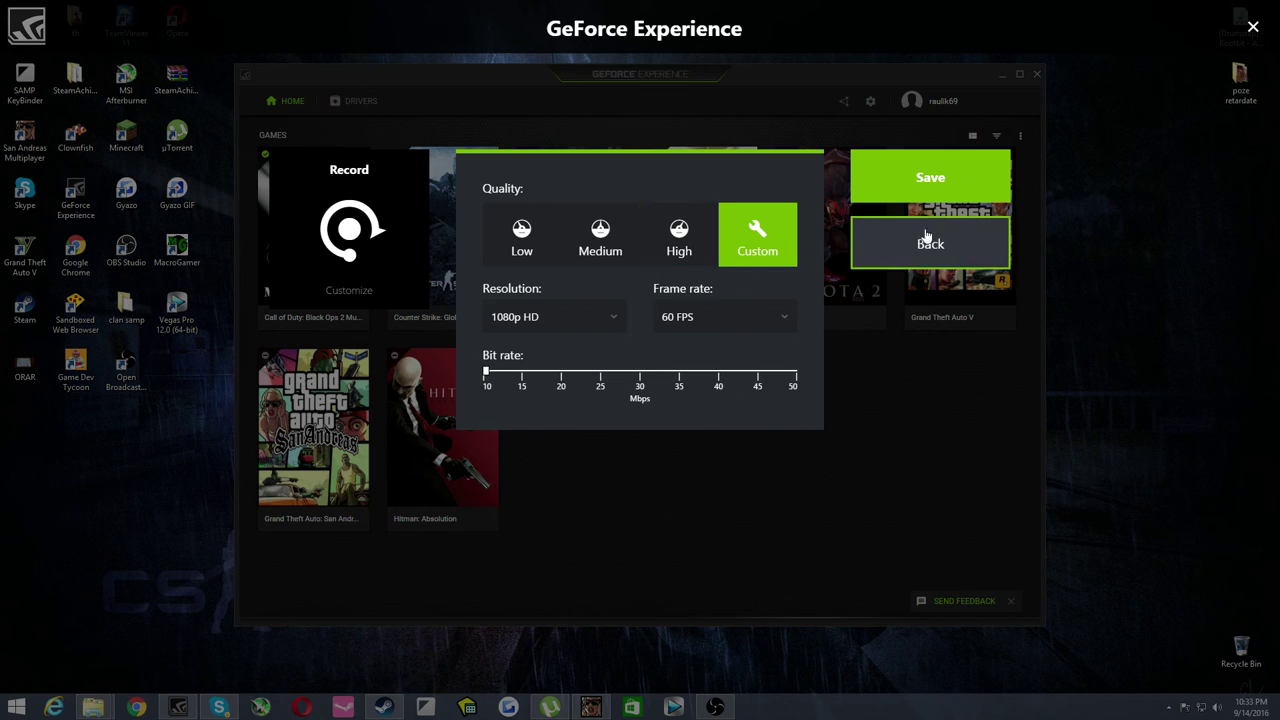
pyautogui.click(949, 181)
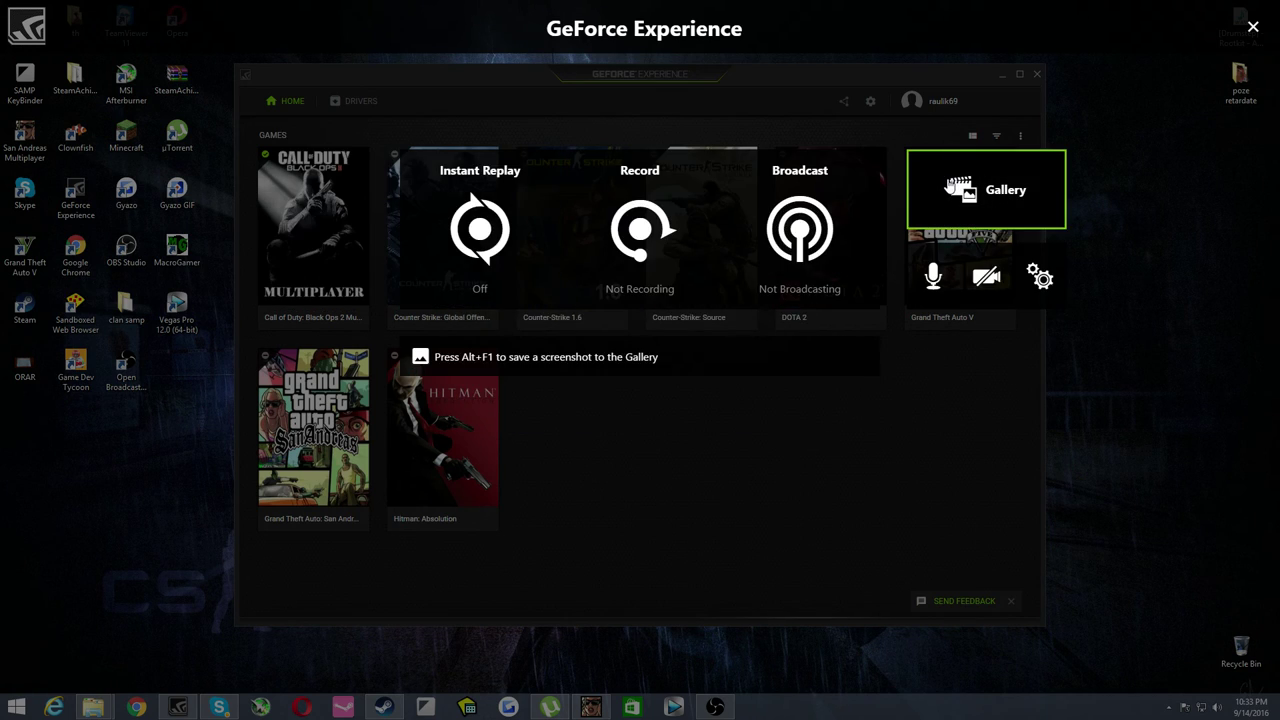
# Step: Check the YouTube quality, resolution, frame rate and bit rate in the Broadcast customization, and save the settings
pyautogui.click(788, 237)
pyautogui.click(795, 239)
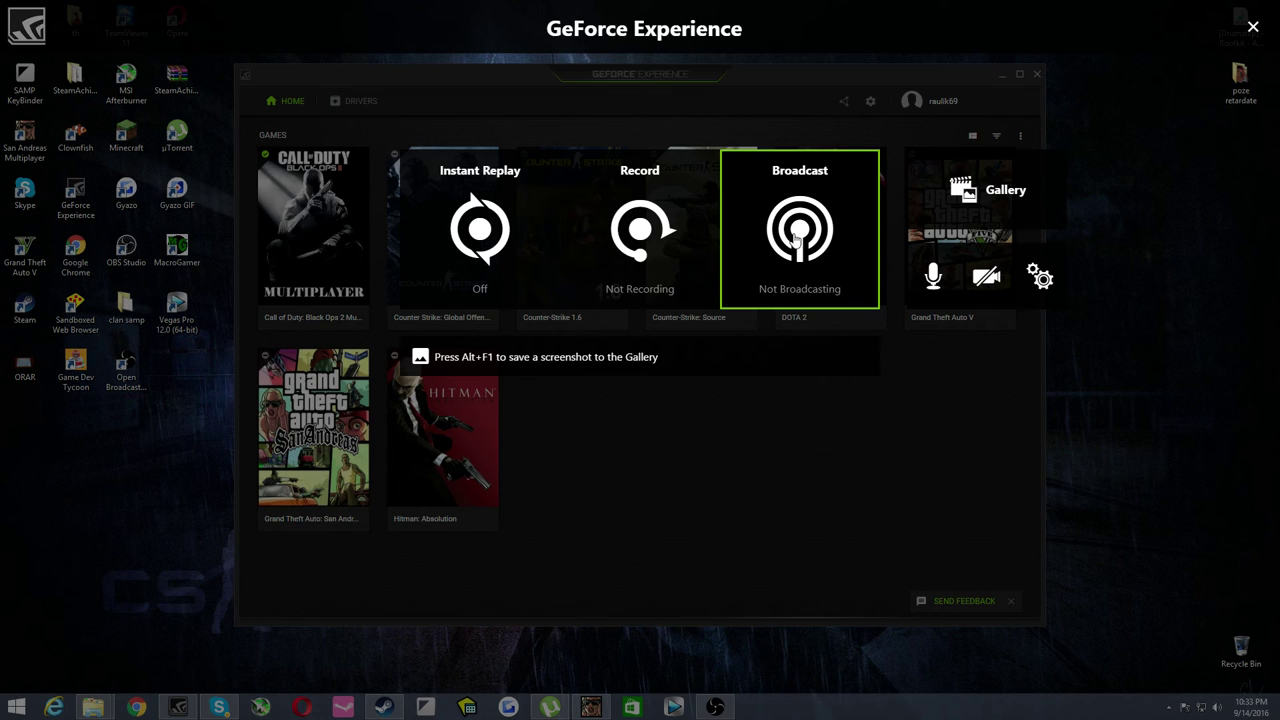
pyautogui.click(797, 237)
pyautogui.click(795, 352)
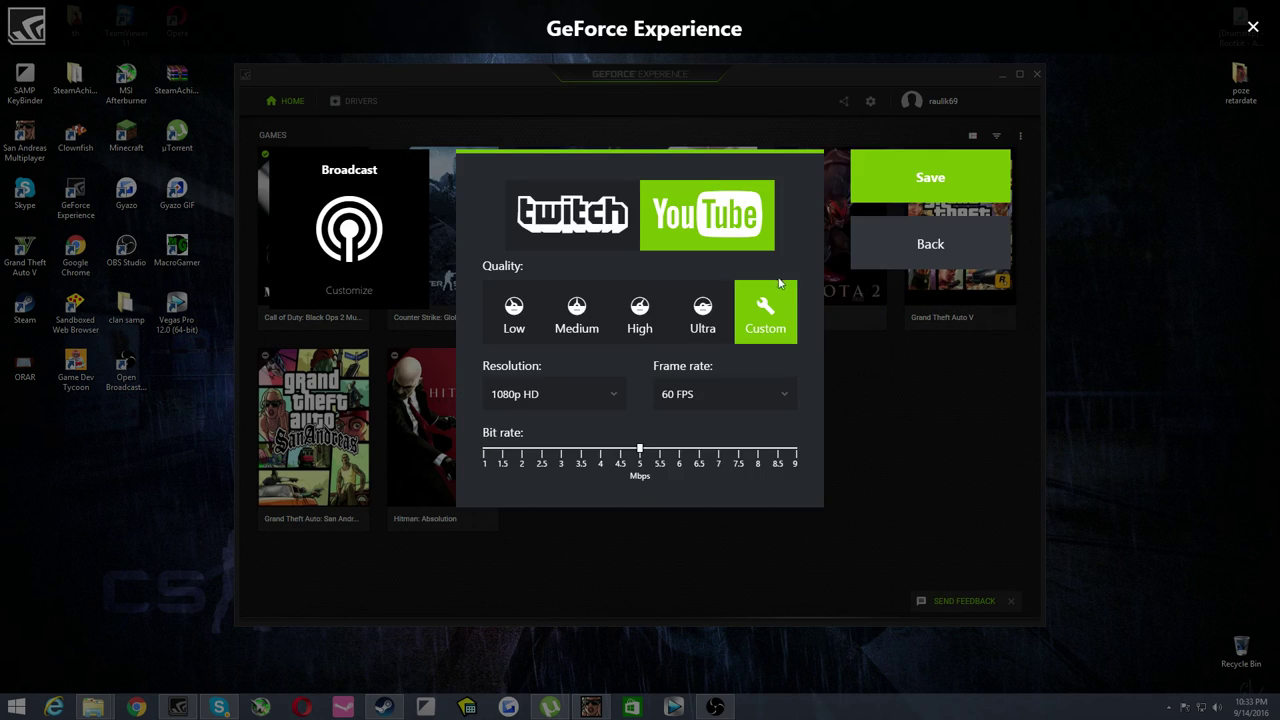
pyautogui.click(932, 180)
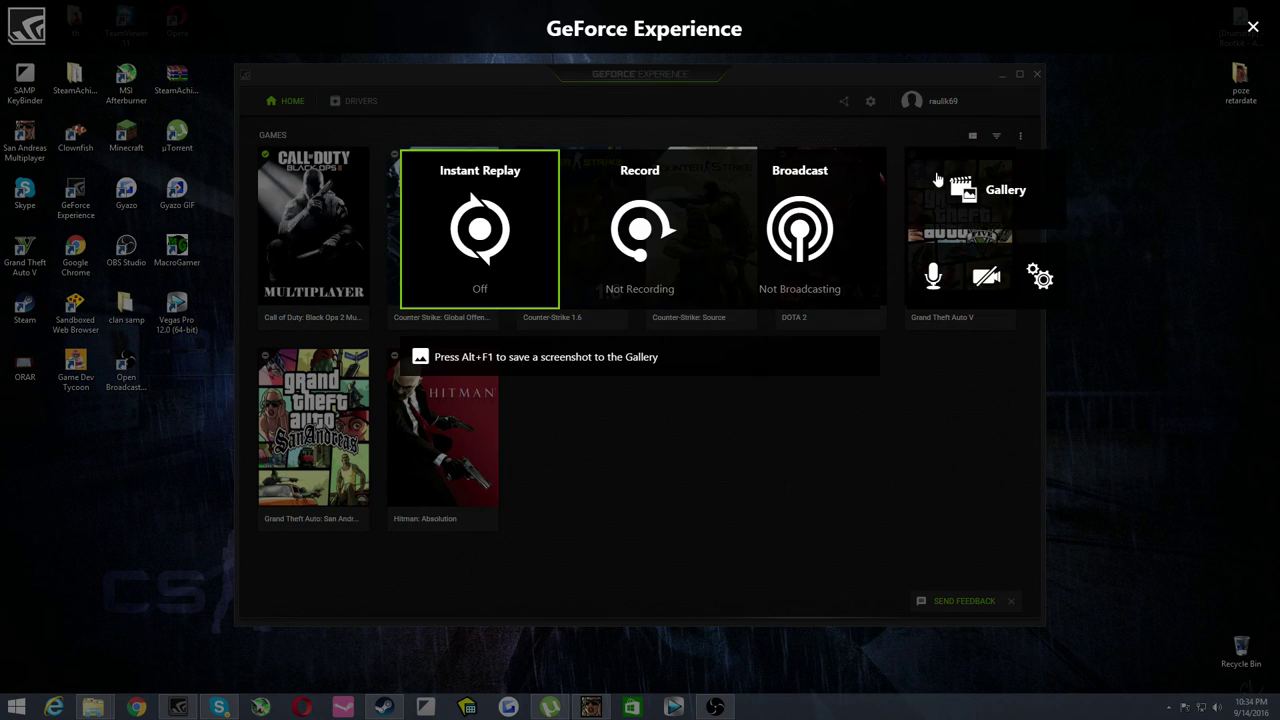
# Step: Review the connected accounts in the overlay's preferences and return to the main overlay
pyautogui.click(1040, 280)
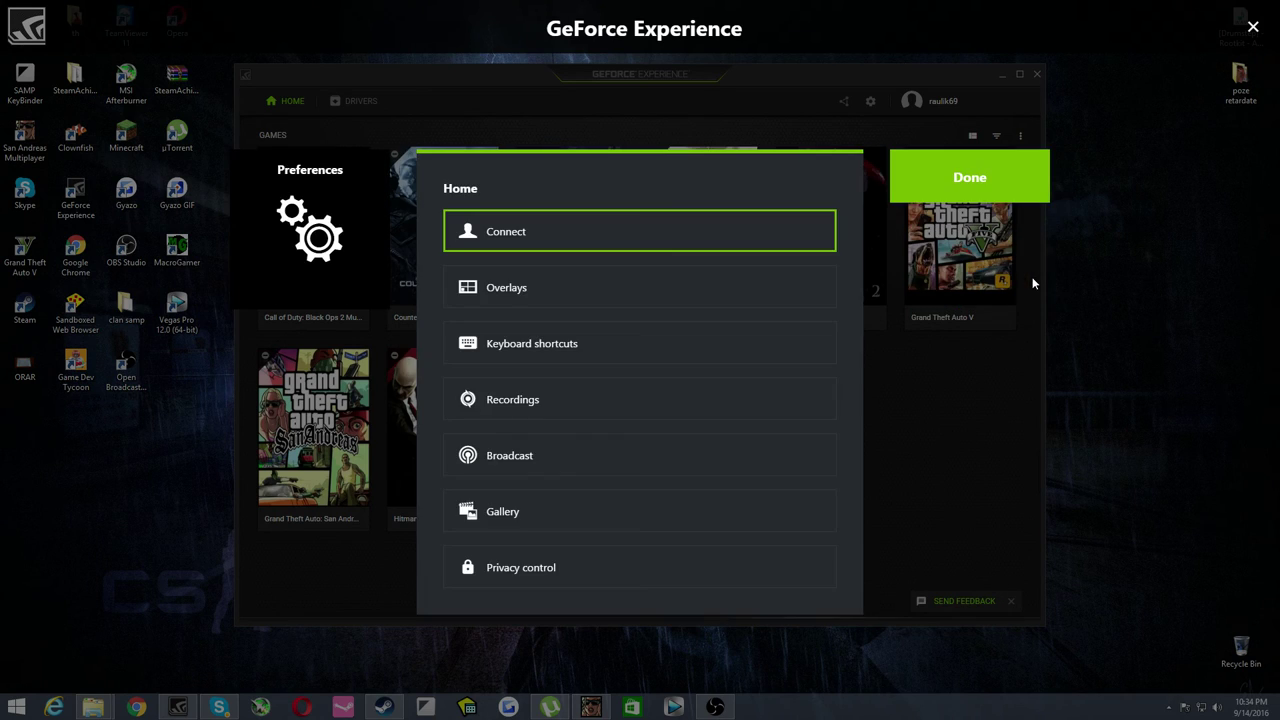
pyautogui.click(495, 232)
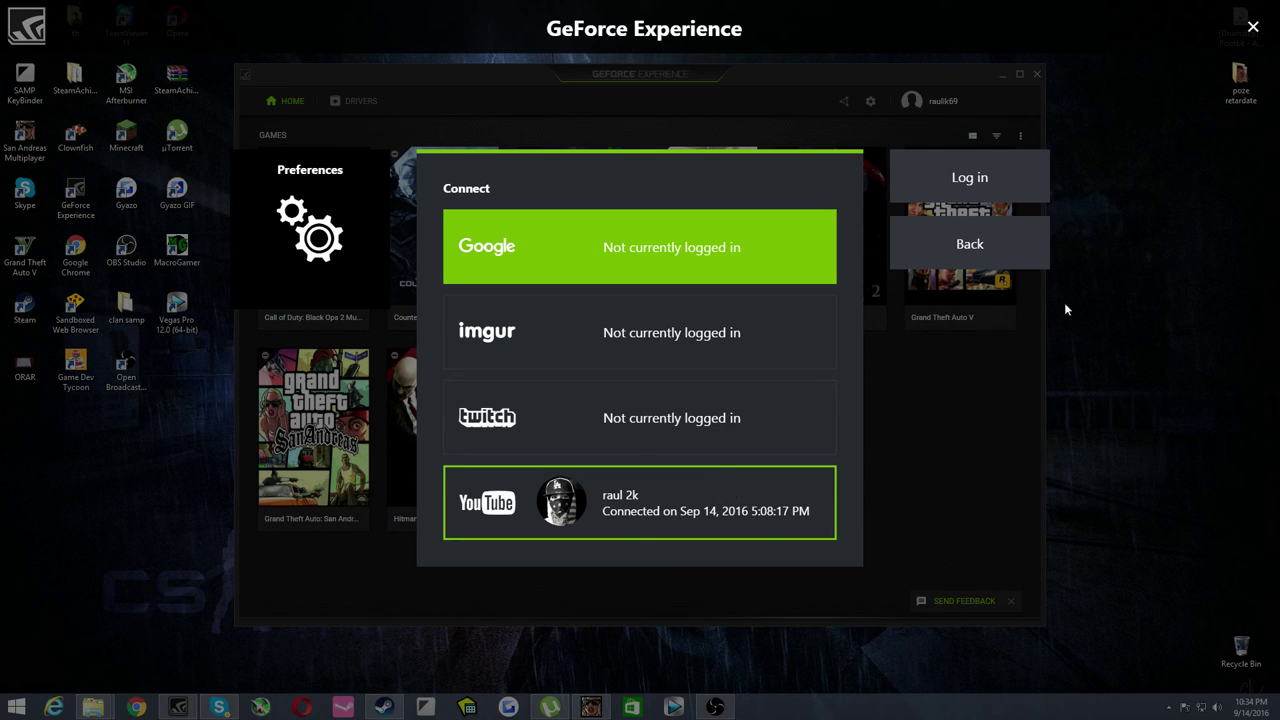
pyautogui.click(909, 243)
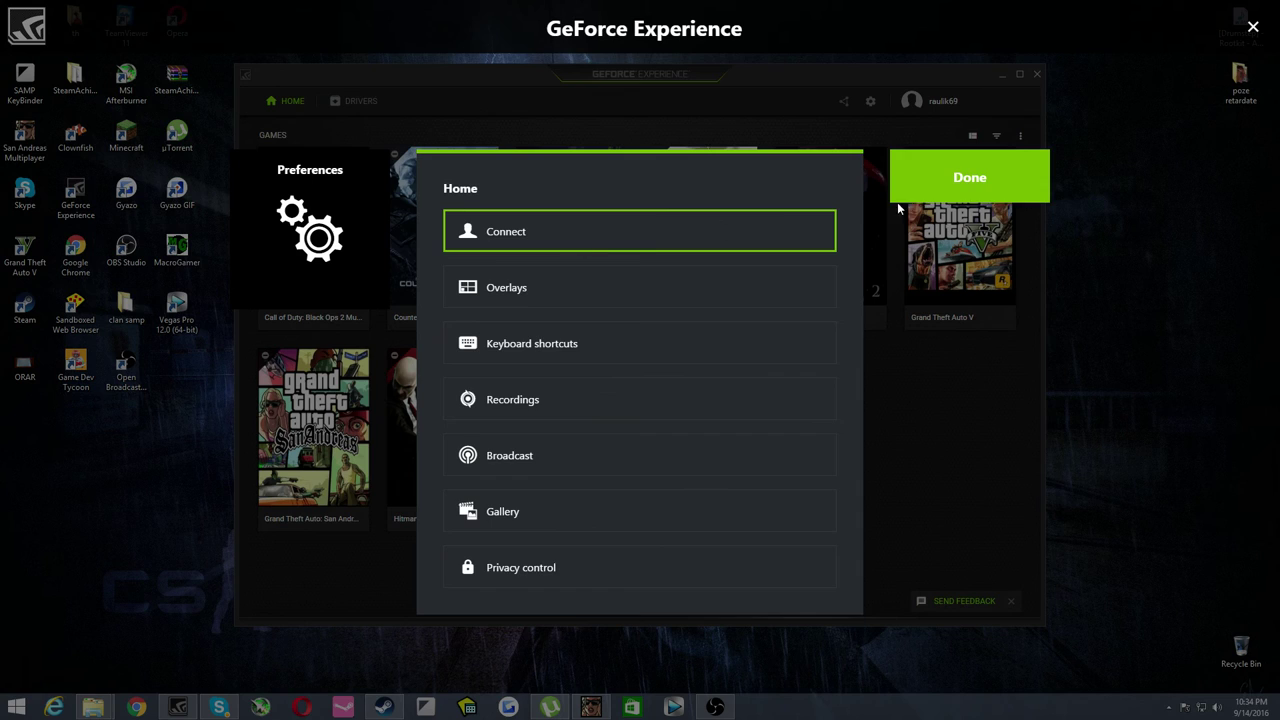
pyautogui.press('Escape')
# Step: Review the broadcast, record, microphone and camera options in the overlay, and close it
pyautogui.click(814, 236)
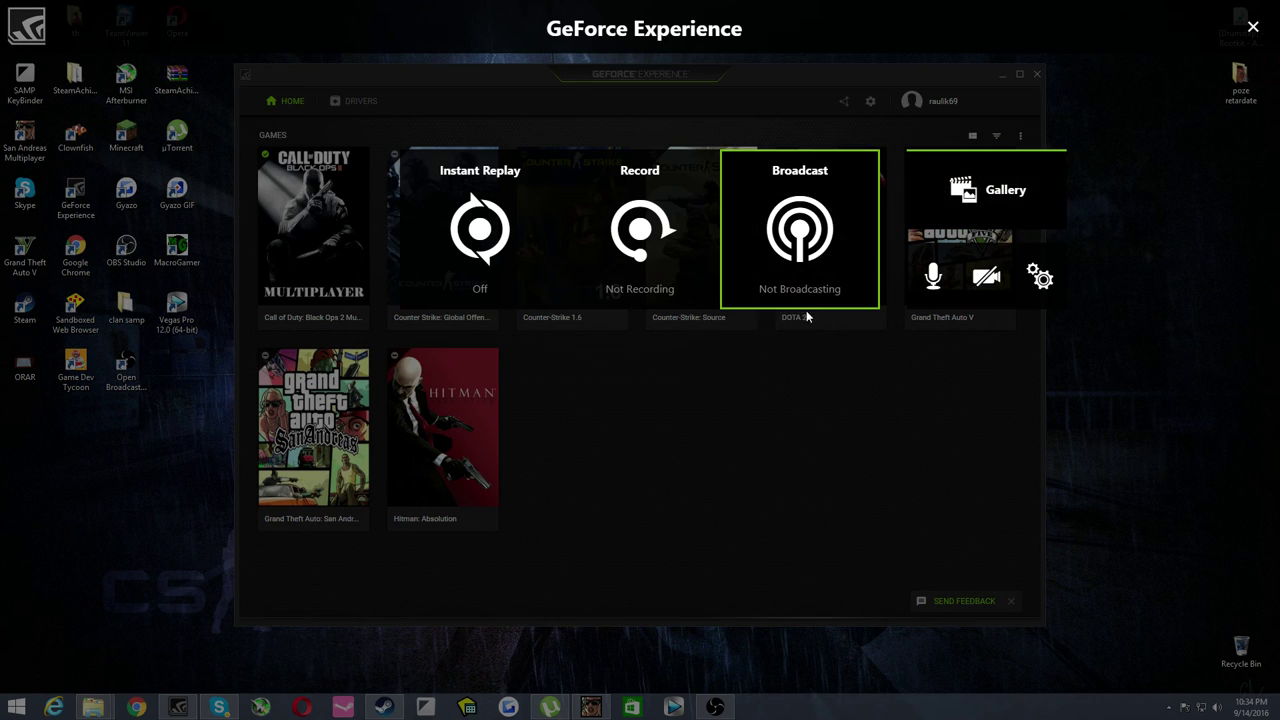
pyautogui.moveTo(692, 261)
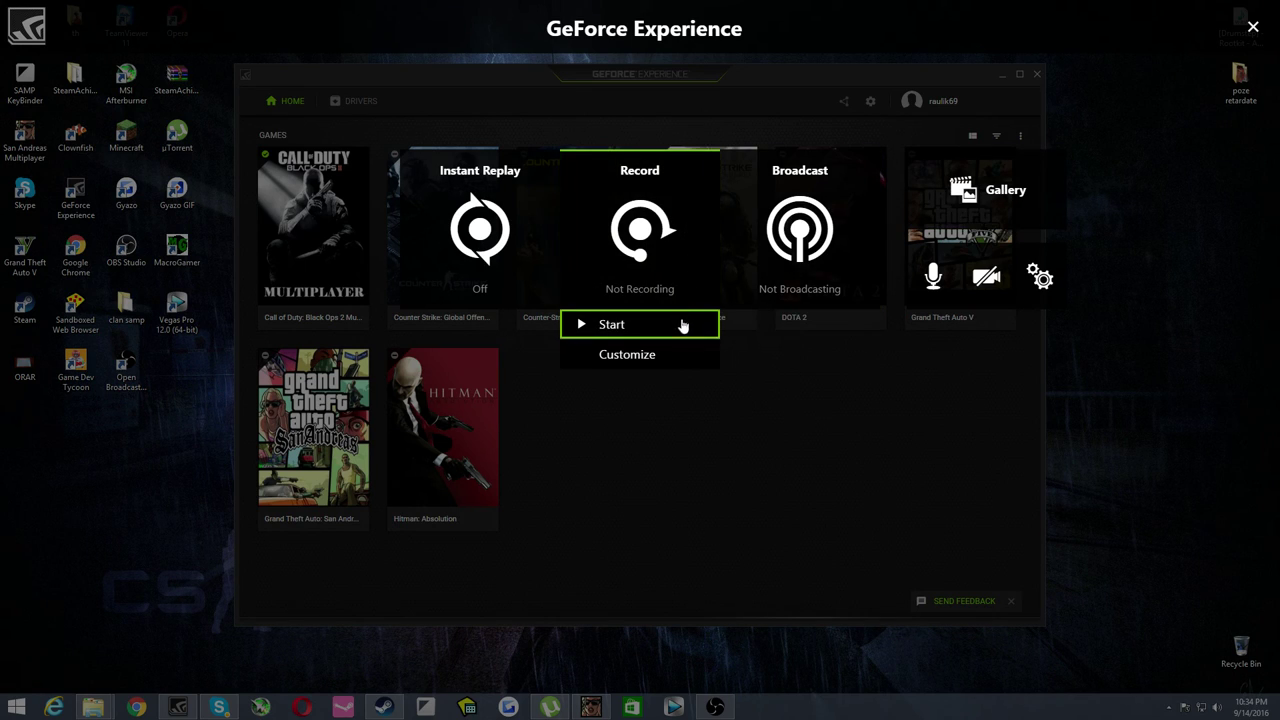
pyautogui.moveTo(935, 270)
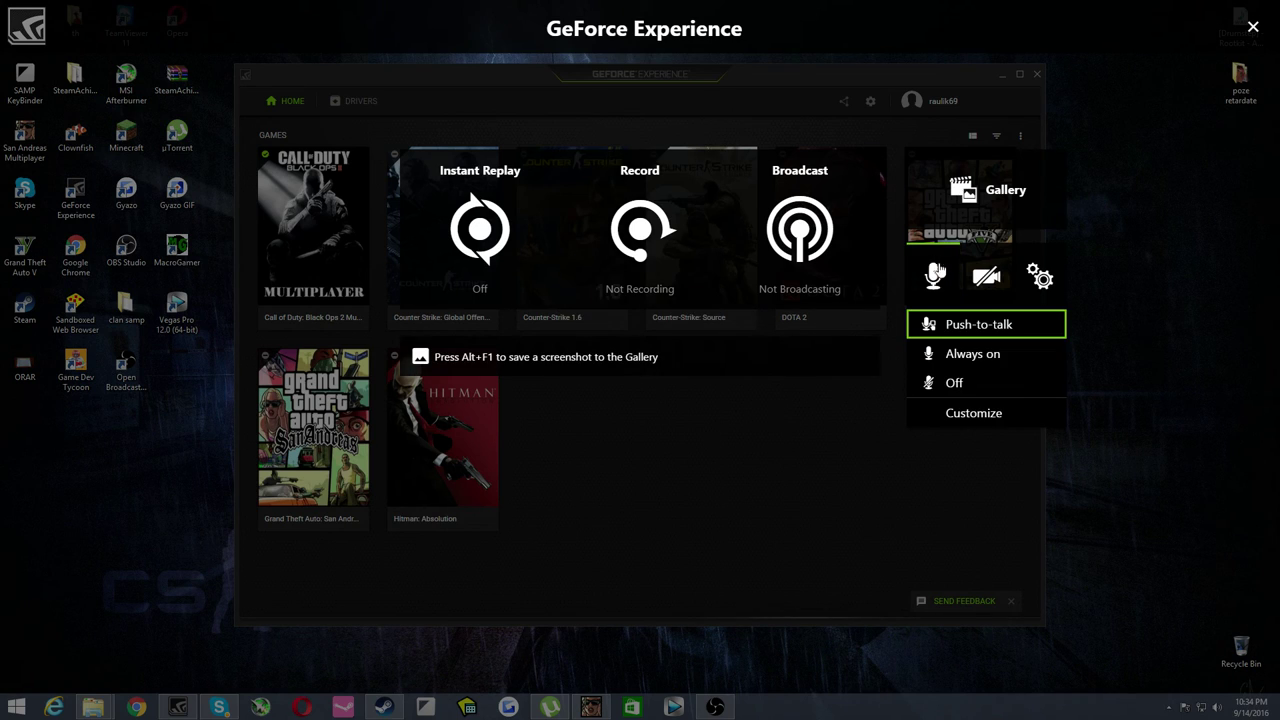
pyautogui.moveTo(999, 264)
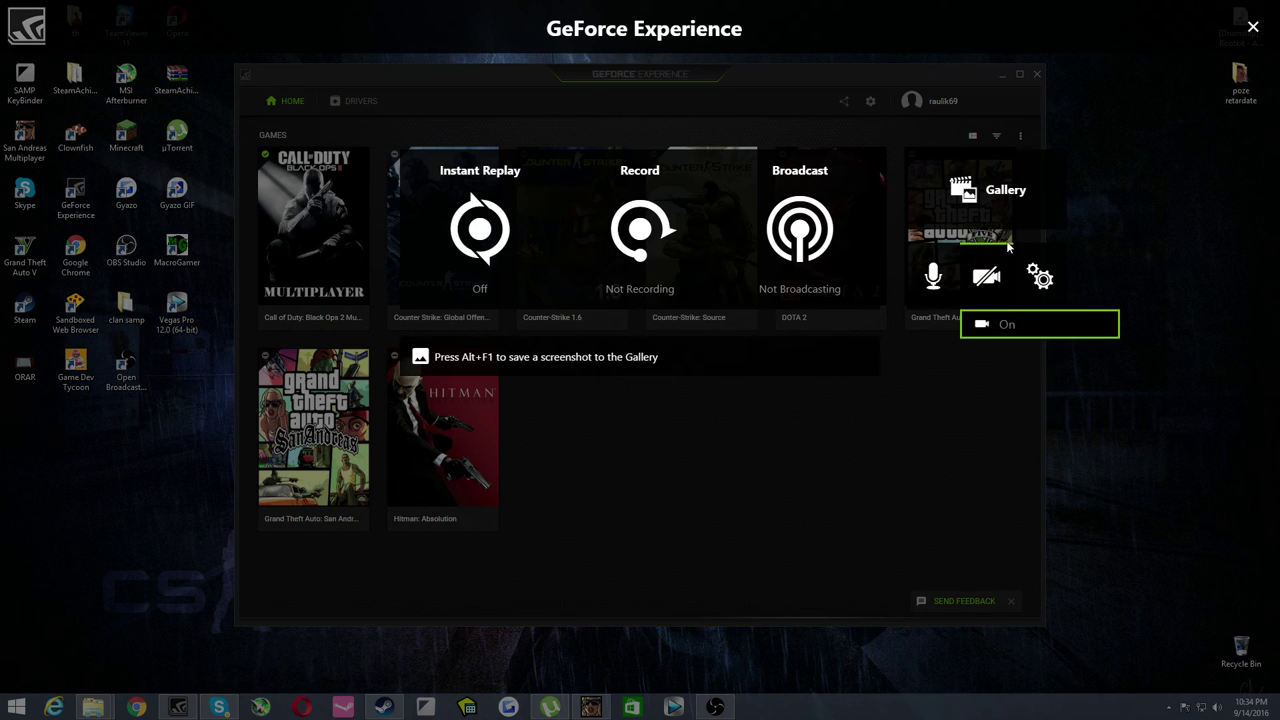
pyautogui.click(1253, 28)
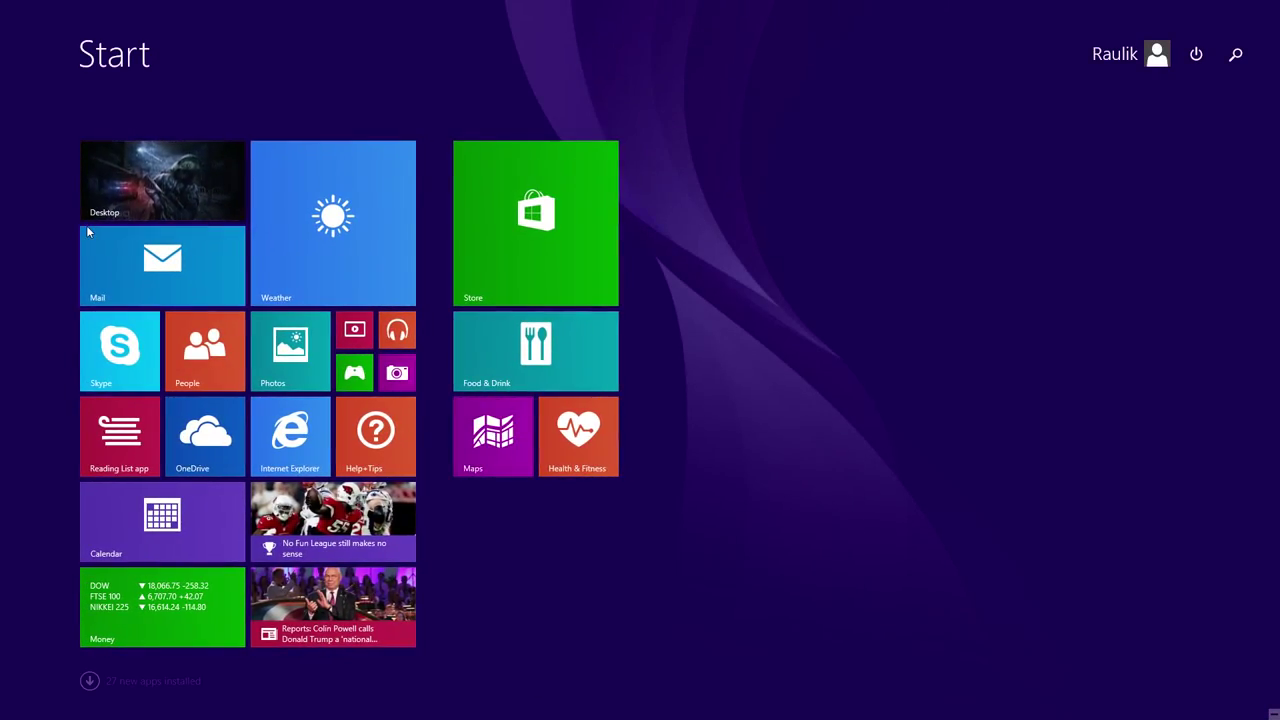
pyautogui.press('super')
pyautogui.click(700, 707)
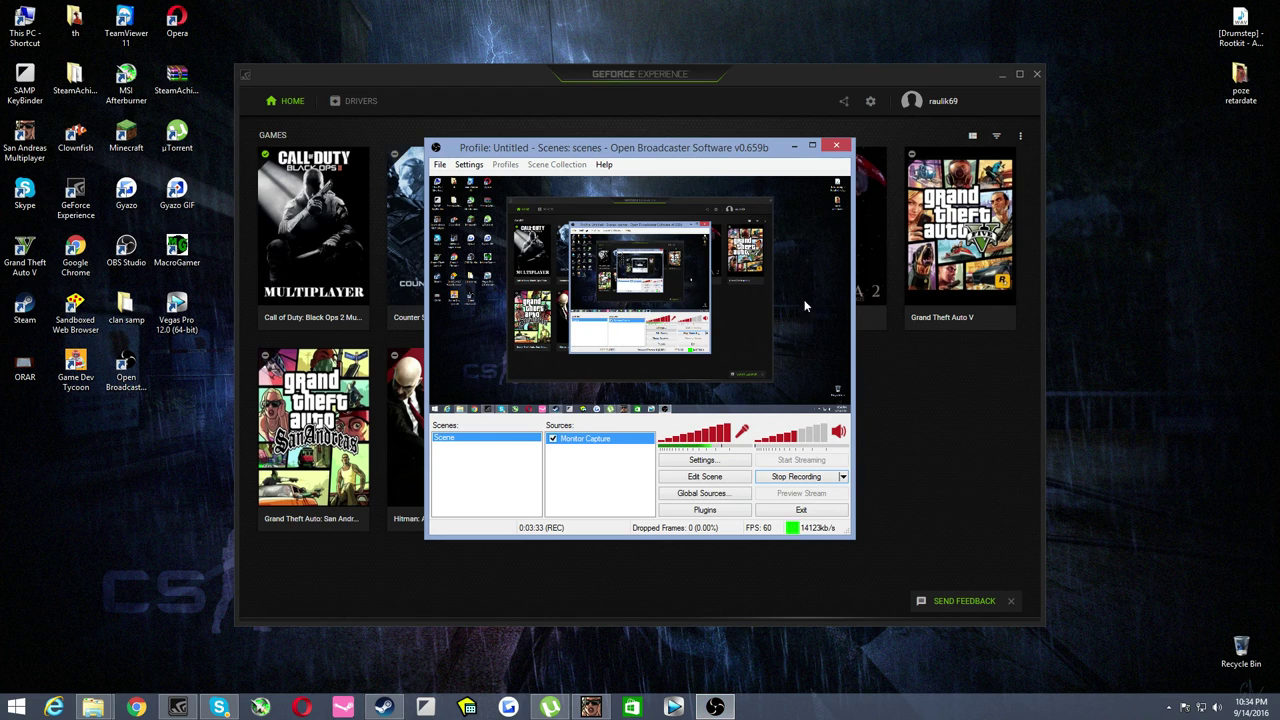
pyautogui.click(794, 146)
pyautogui.moveTo(682, 80); pyautogui.dragTo(638, 79)
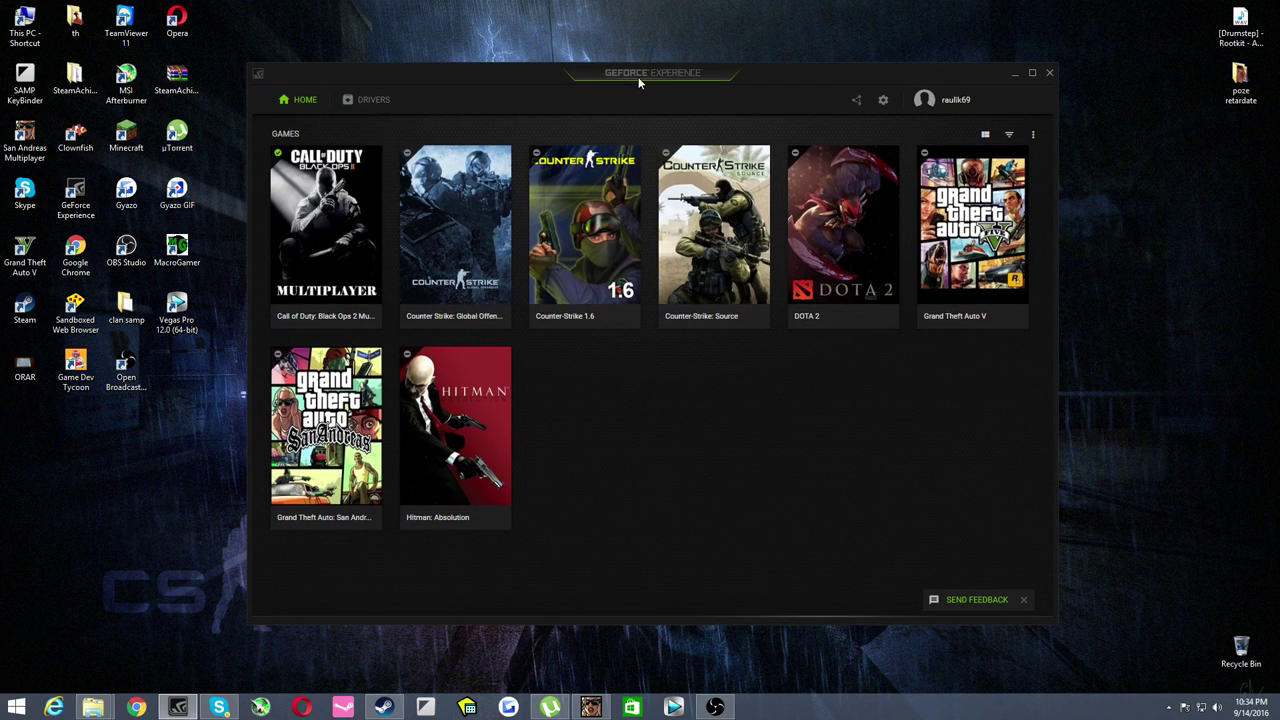
pyautogui.moveTo(1183, 177); pyautogui.dragTo(1138, 280)
pyautogui.moveTo(1080, 179); pyautogui.dragTo(1188, 298)
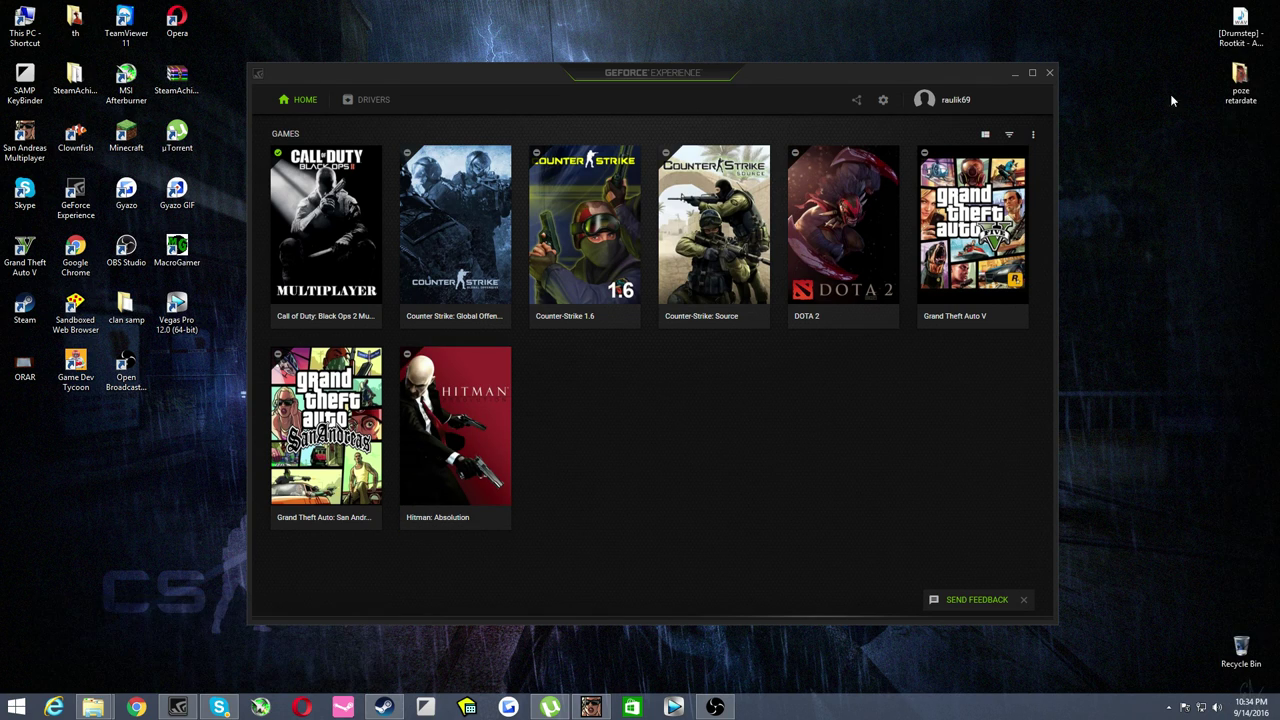
pyautogui.moveTo(1270, 250)
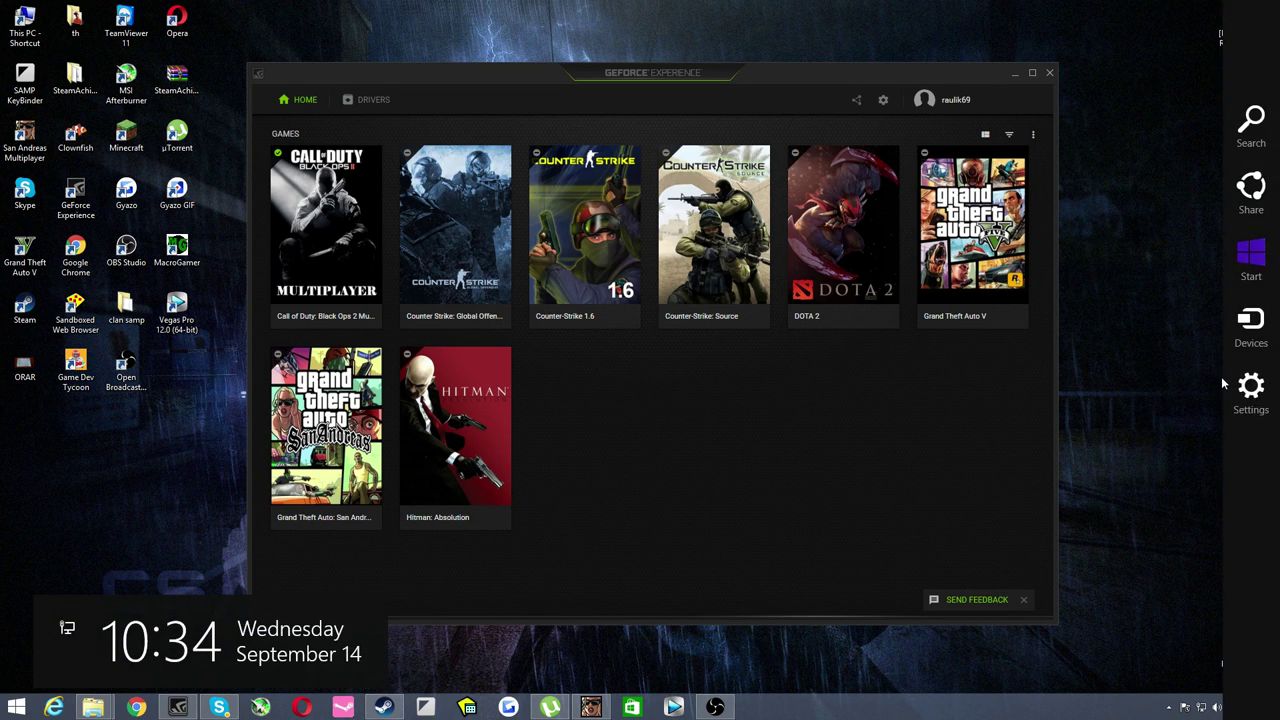
pyautogui.click(1250, 392)
pyautogui.click(963, 496)
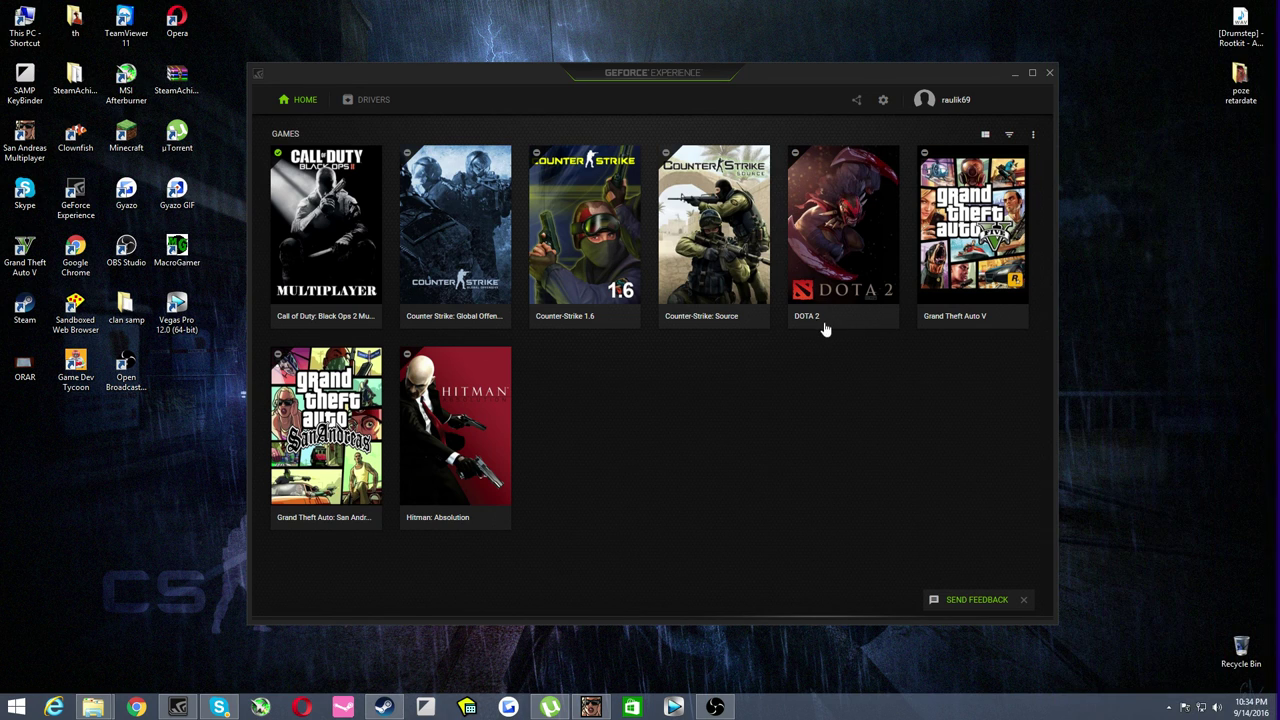
pyautogui.moveTo(612, 77)
pyautogui.mouseDown()
pyautogui.moveTo(634, 77)
pyautogui.moveTo(611, 226)
pyautogui.moveTo(646, 294)
pyautogui.moveTo(637, 122)
pyautogui.moveTo(612, 84)
pyautogui.mouseUp()
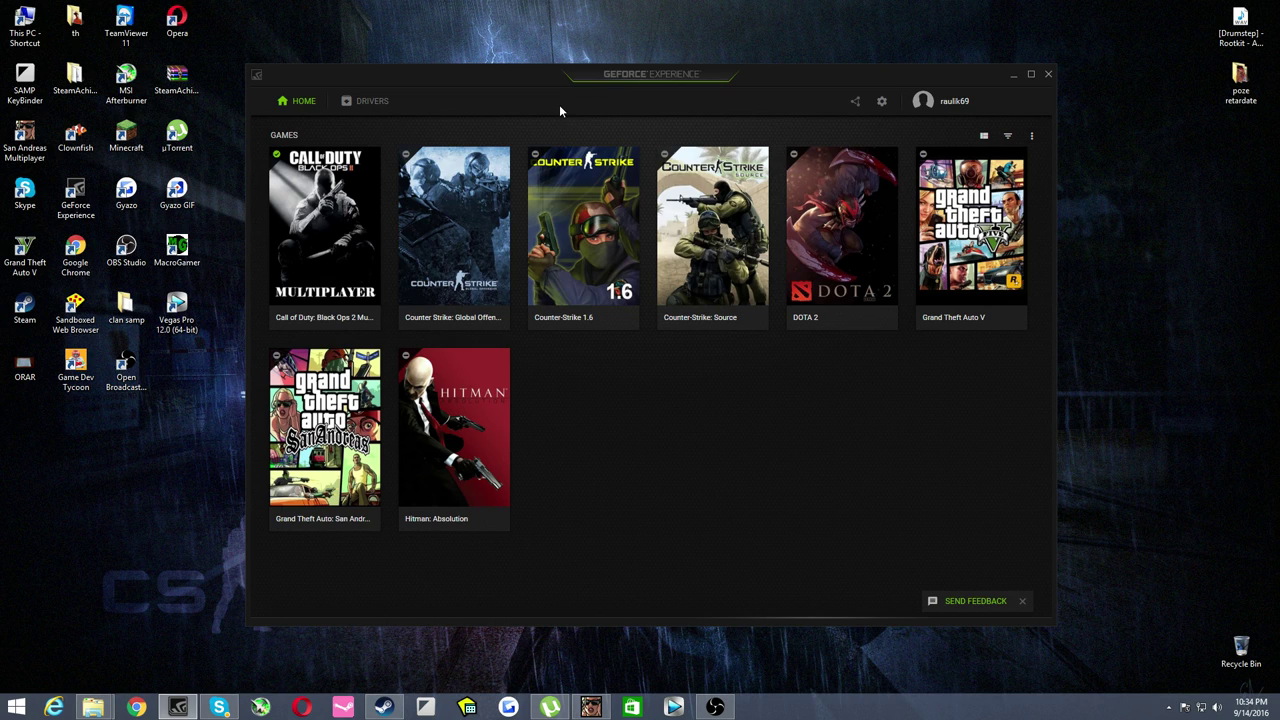
pyautogui.moveTo(560, 73)
pyautogui.mouseDown()
pyautogui.moveTo(571, 71)
pyautogui.moveTo(555, 80)
pyautogui.mouseUp()
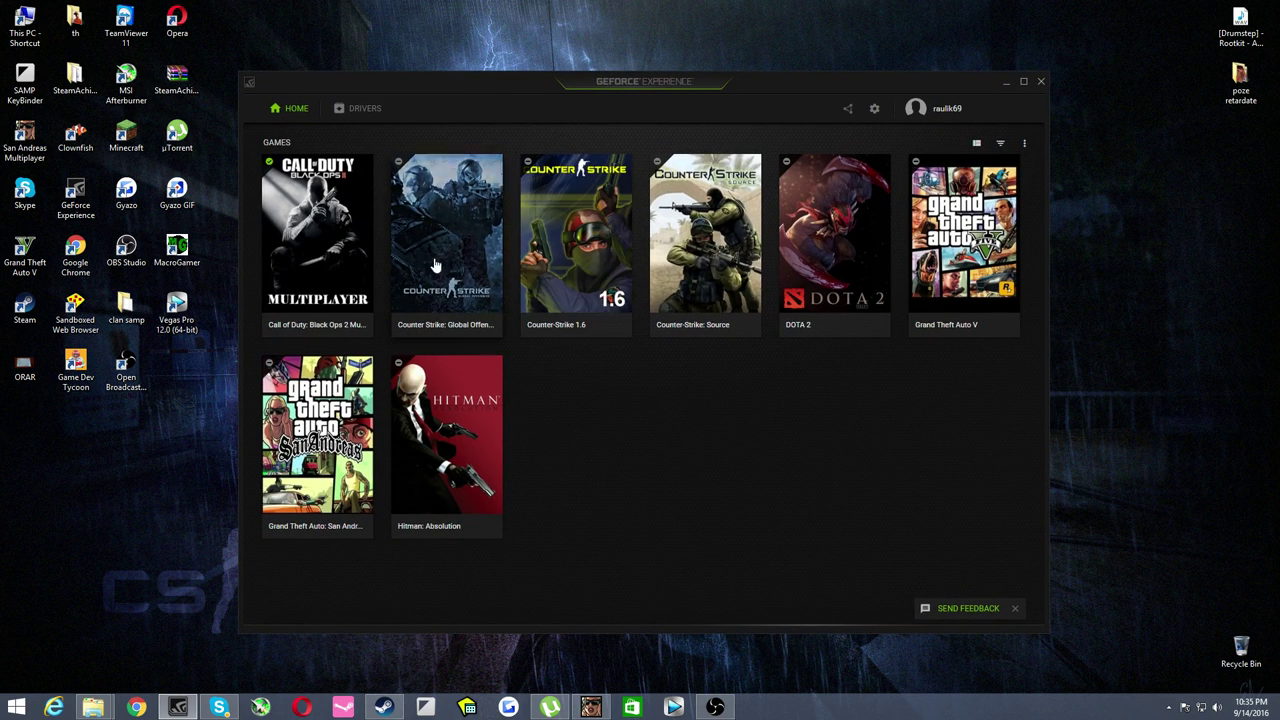
pyautogui.rightClick(226, 252)
pyautogui.click(260, 289)
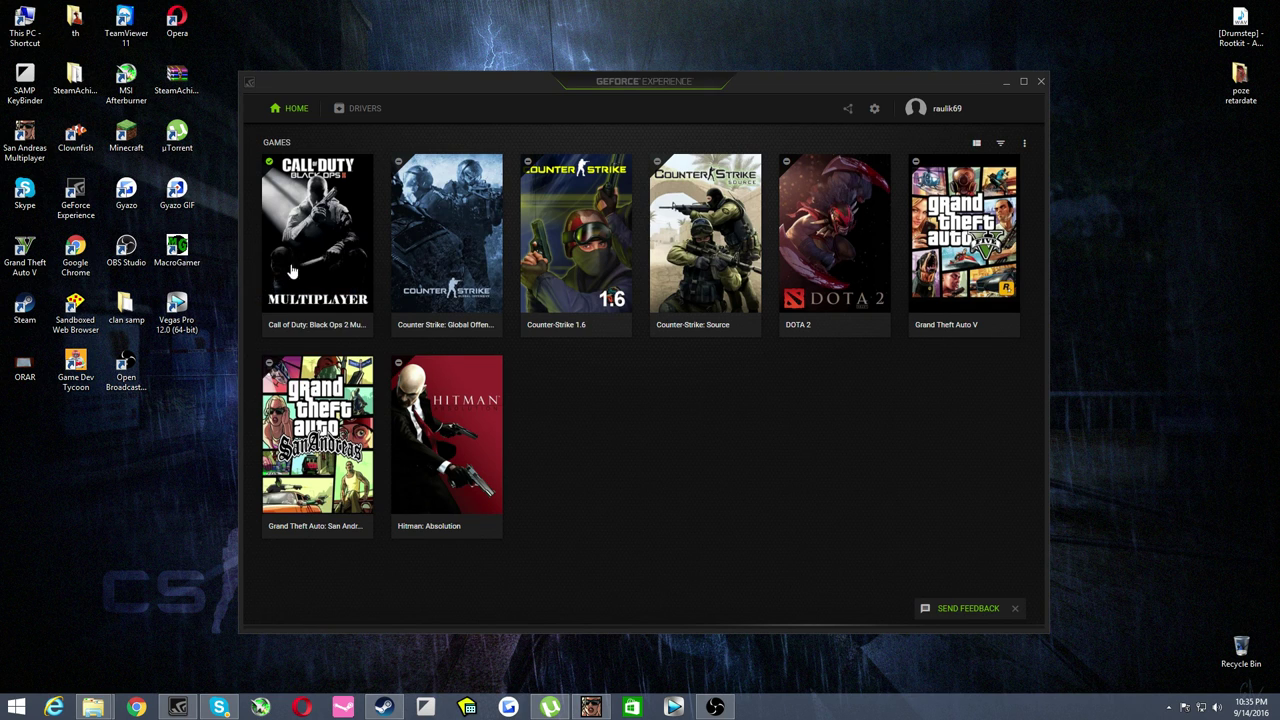
pyautogui.moveTo(625, 85)
pyautogui.mouseDown()
pyautogui.moveTo(603, 62)
pyautogui.moveTo(594, 69)
pyautogui.moveTo(641, 84)
pyautogui.mouseUp()
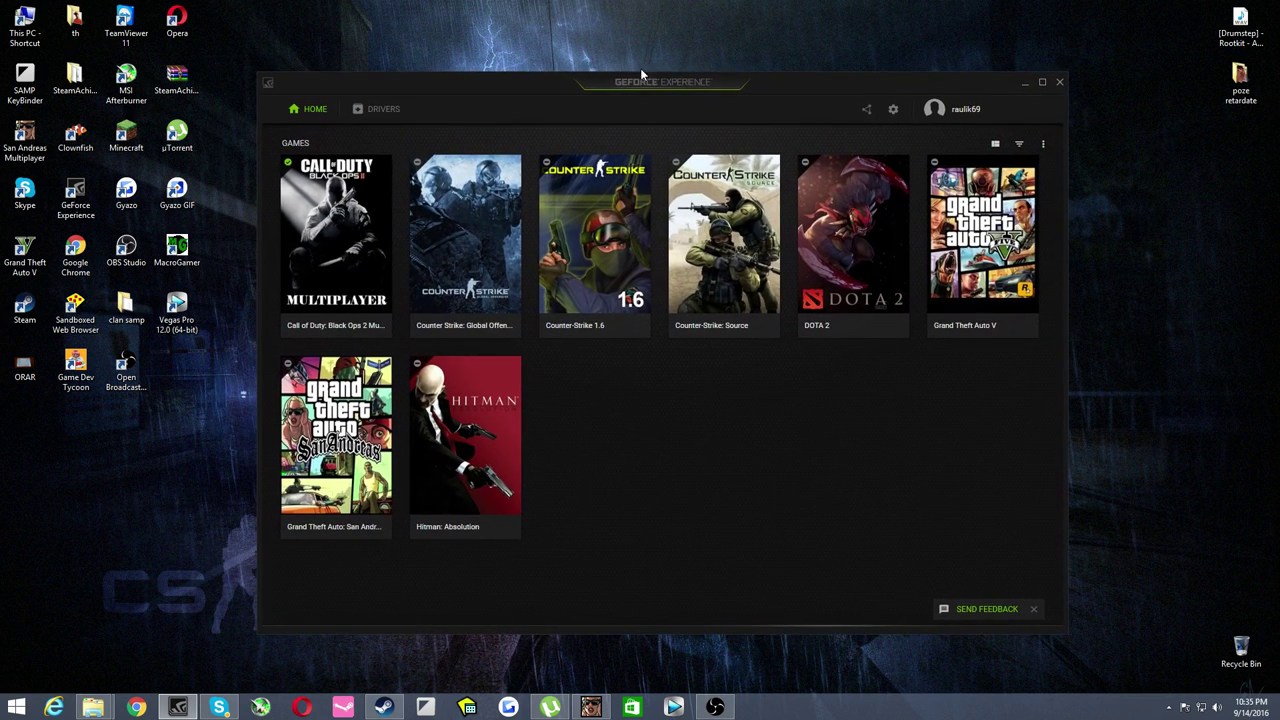
pyautogui.rightClick(636, 56)
pyautogui.click(658, 98)
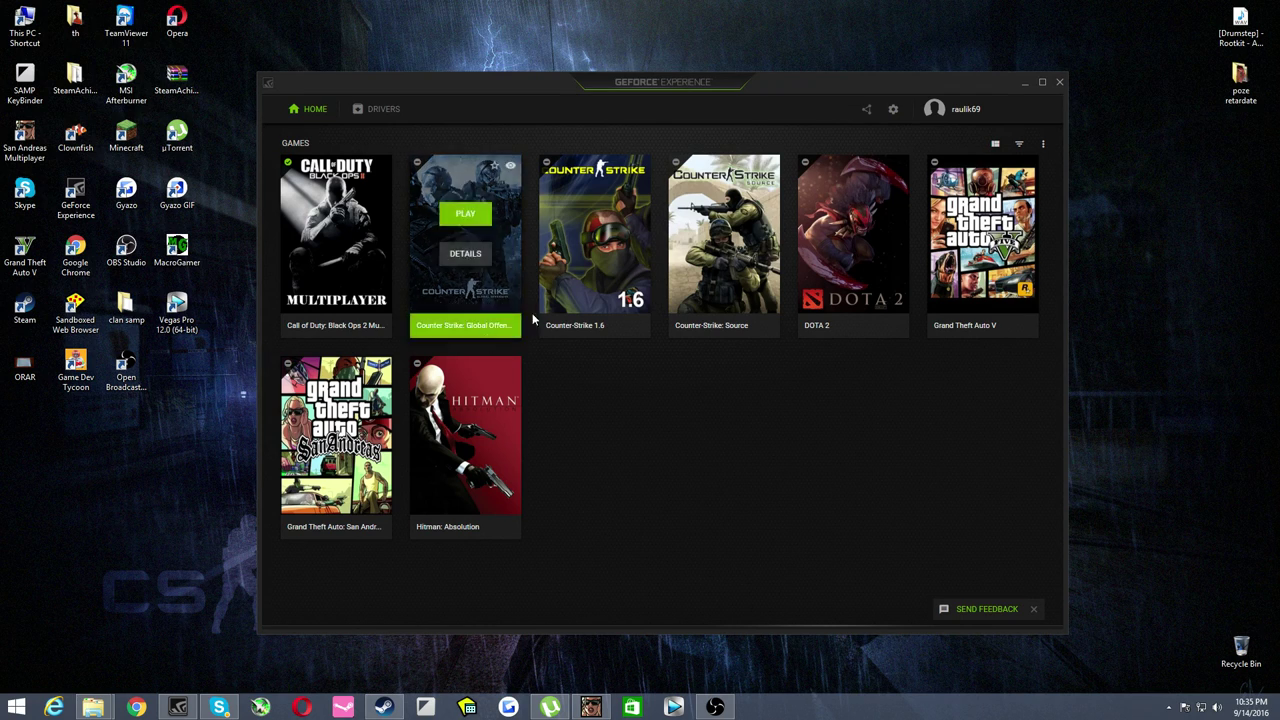
# Step: Change the account avatar to the astronaut picture from the avatar gallery in the application settings
pyautogui.click(893, 112)
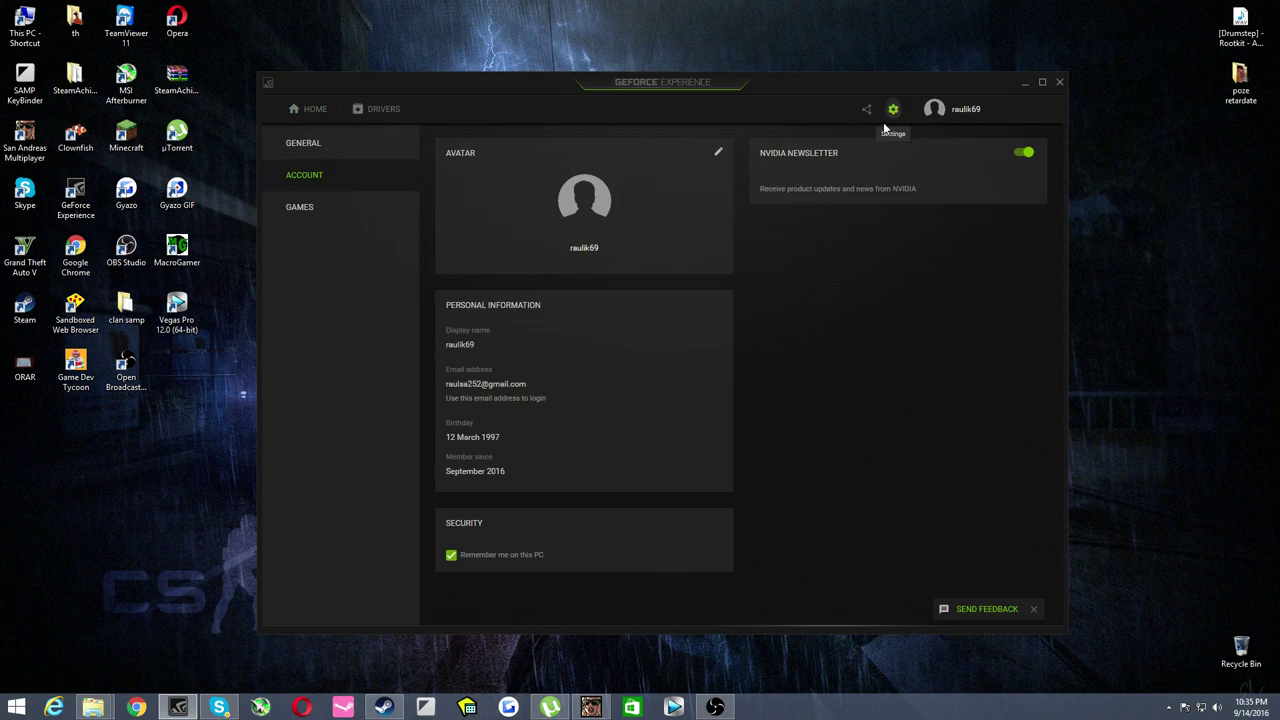
pyautogui.click(717, 155)
pyautogui.scroll(-1, 601, 380)
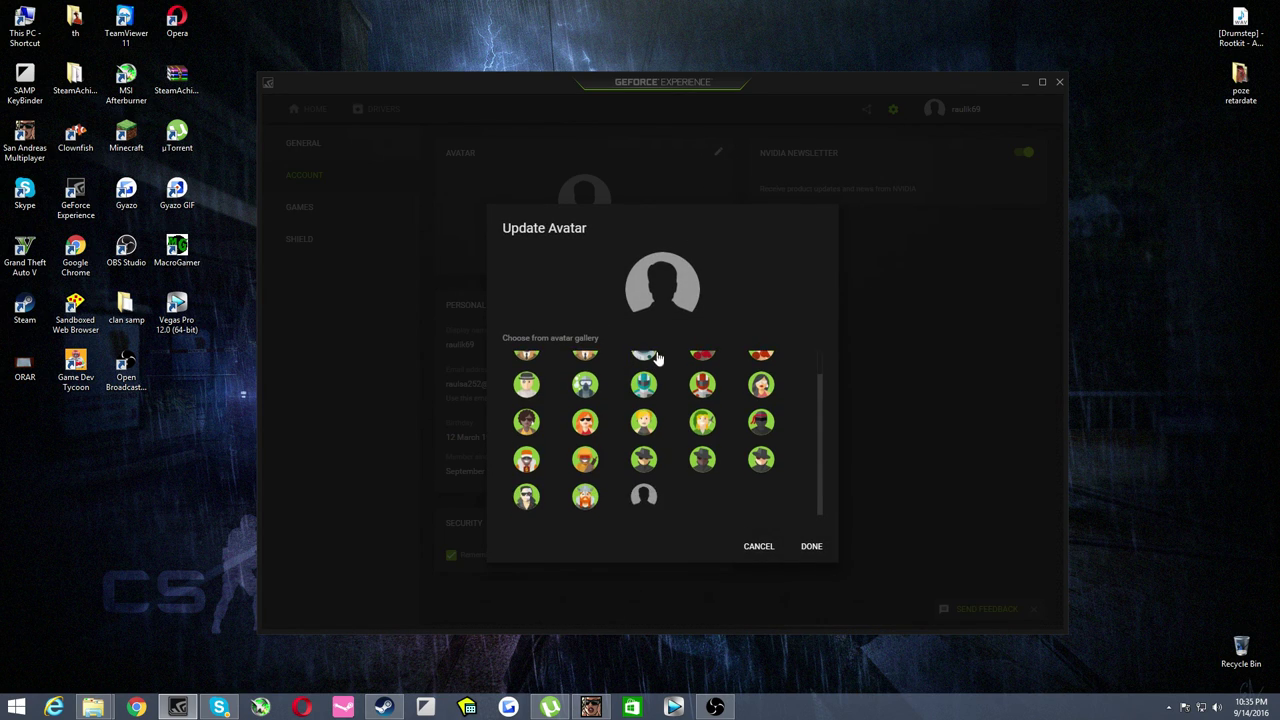
pyautogui.click(646, 357)
pyautogui.click(808, 548)
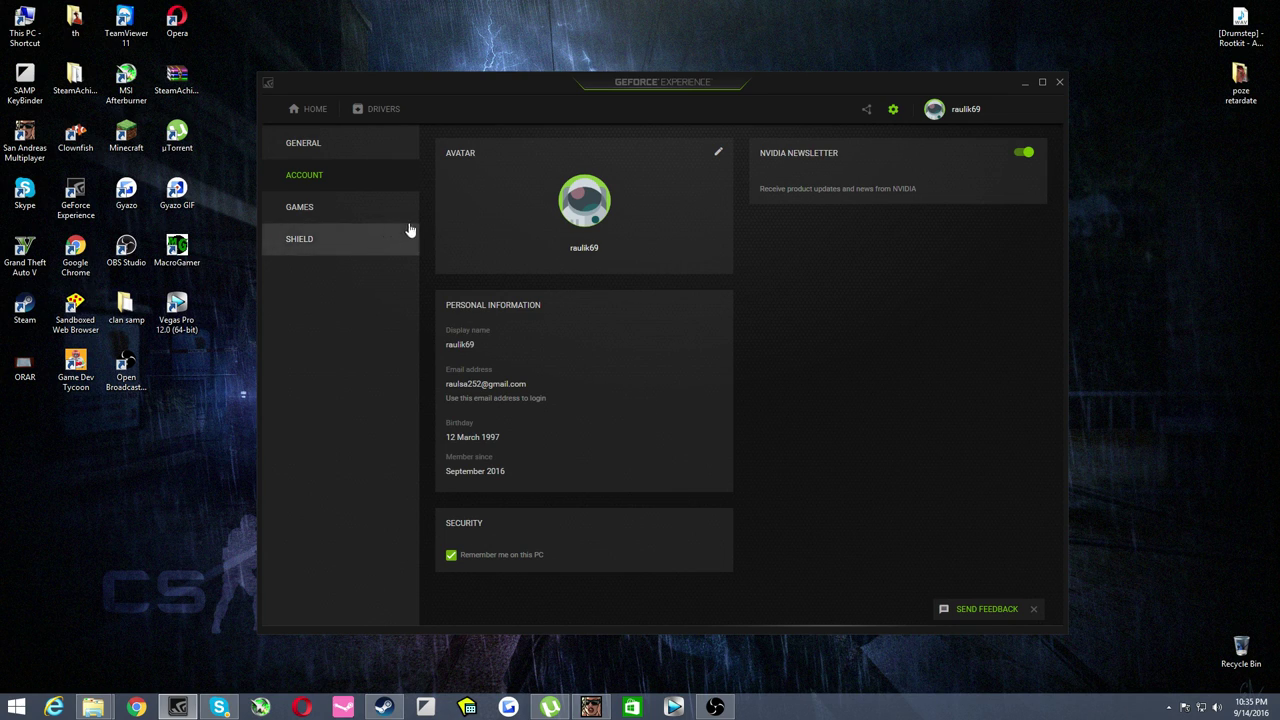
# Step: Examine the Game Optimization, GameStream and Virtual Reality requirements in the General settings, and collapse them
pyautogui.click(389, 158)
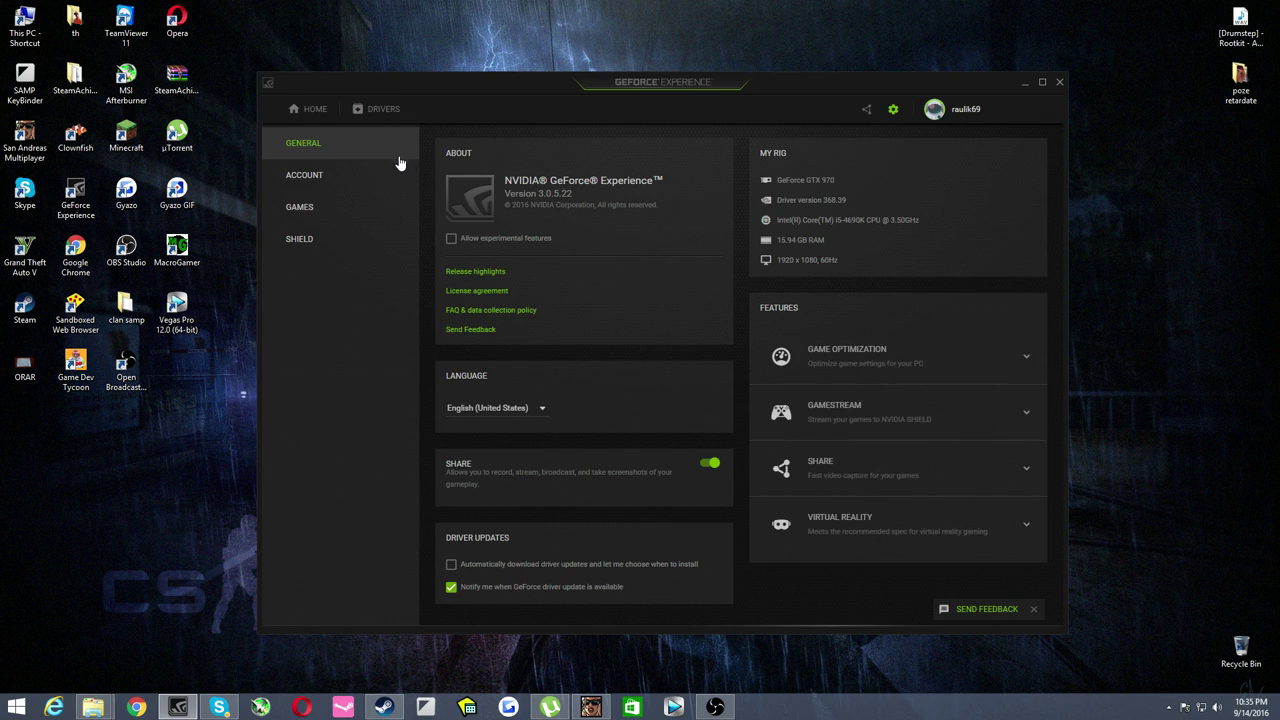
pyautogui.click(845, 357)
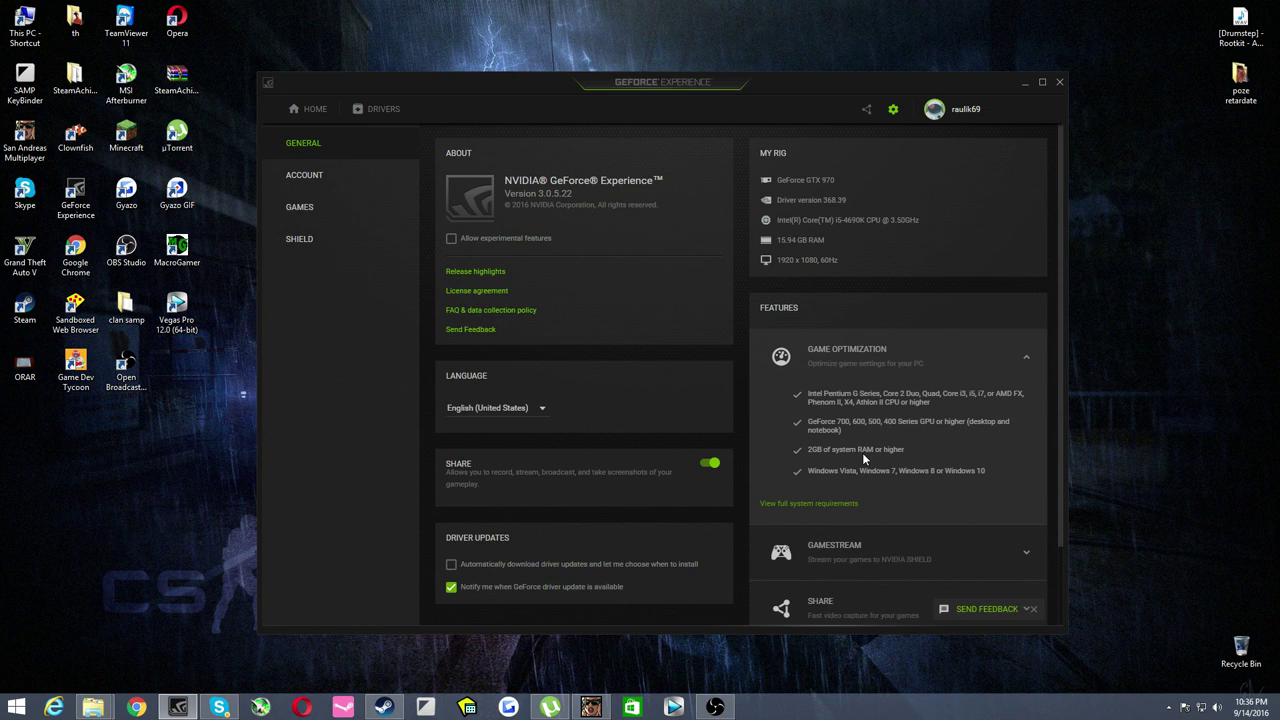
pyautogui.click(849, 371)
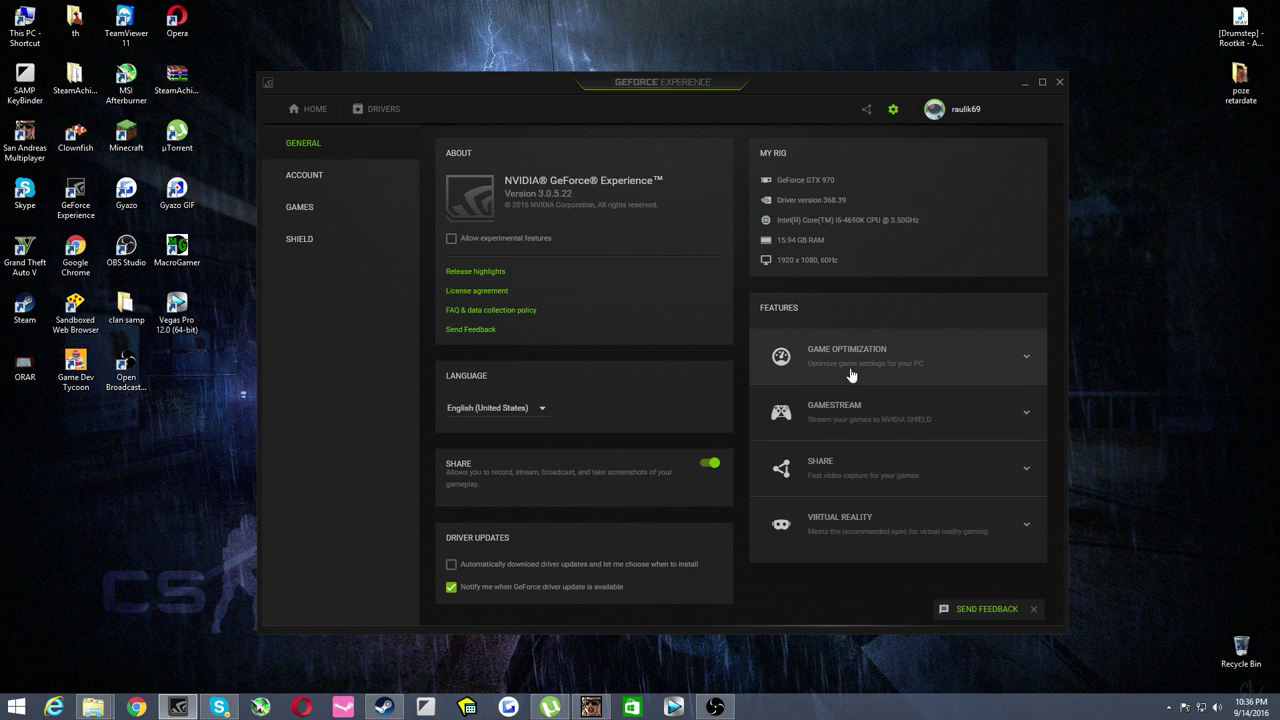
pyautogui.click(846, 433)
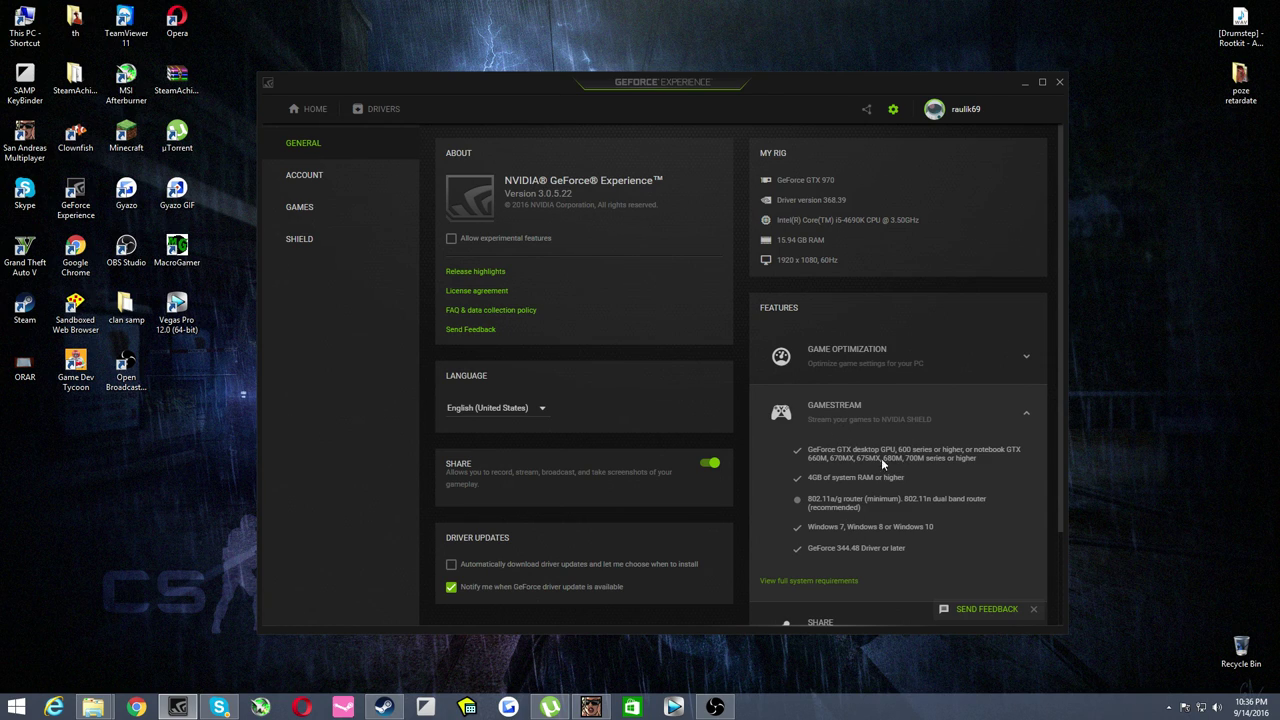
pyautogui.click(856, 374)
pyautogui.click(846, 378)
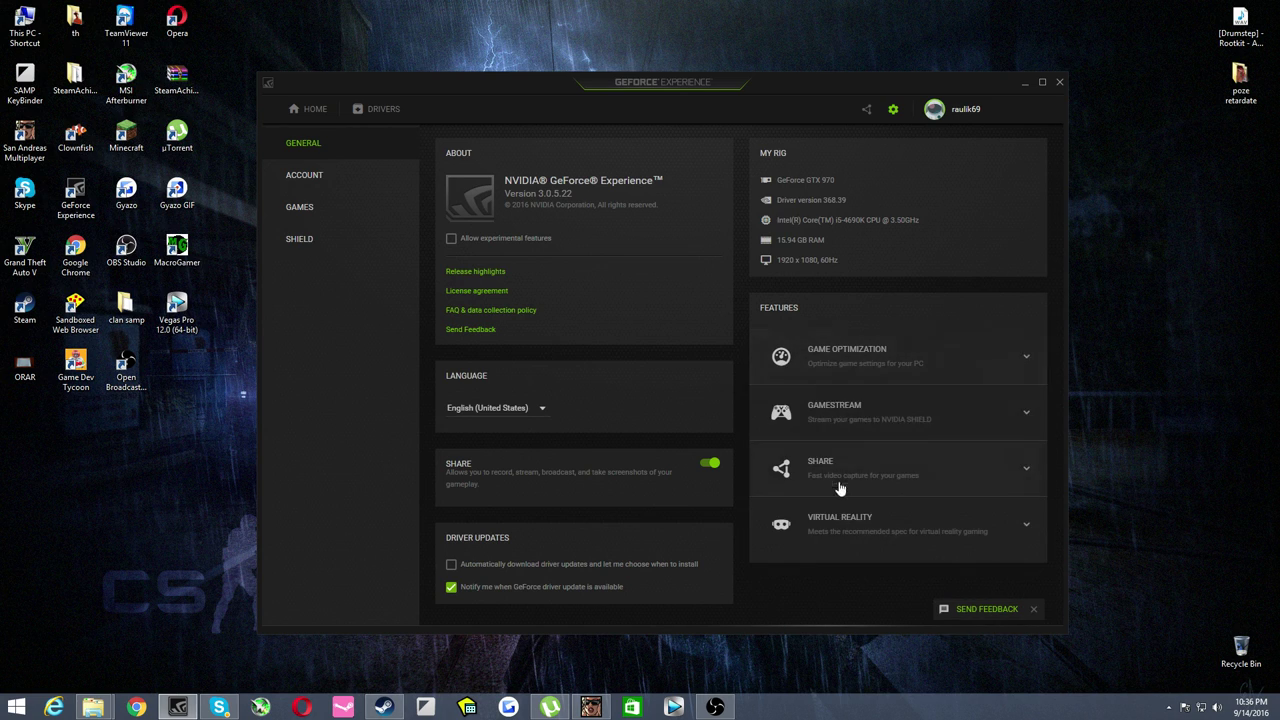
pyautogui.click(840, 521)
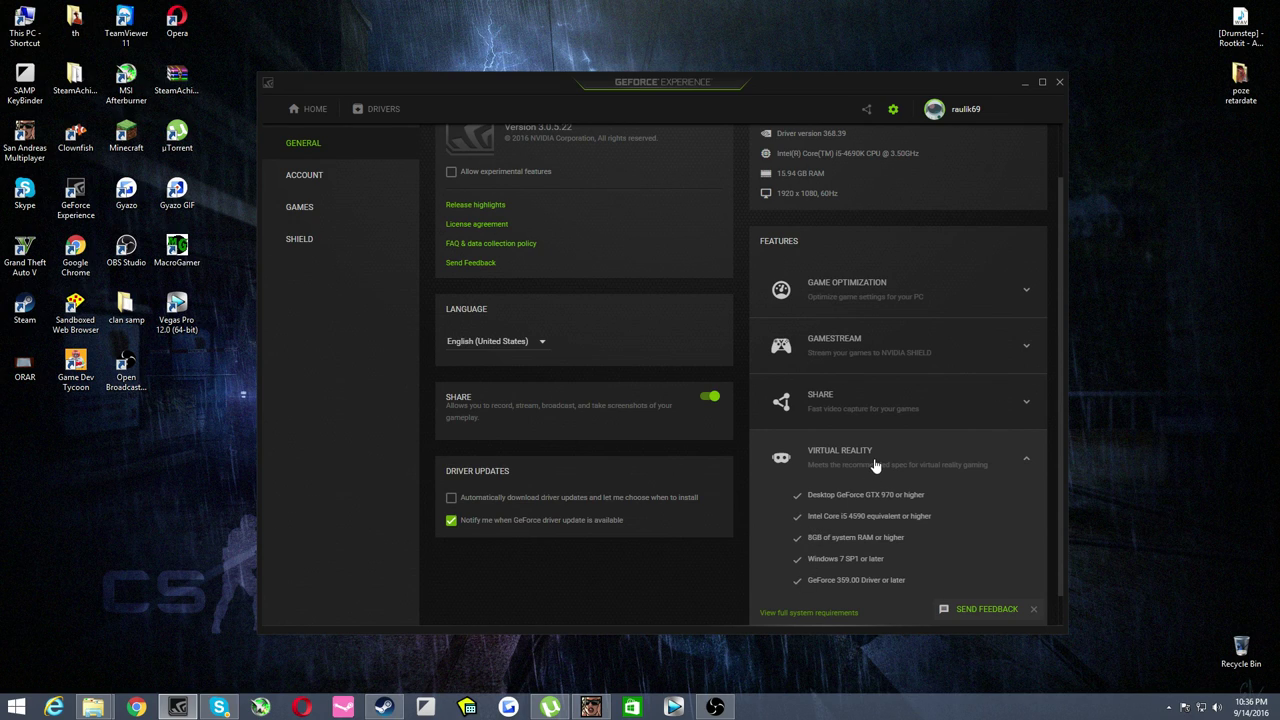
pyautogui.scroll(-1, 872, 468)
pyautogui.click(820, 436)
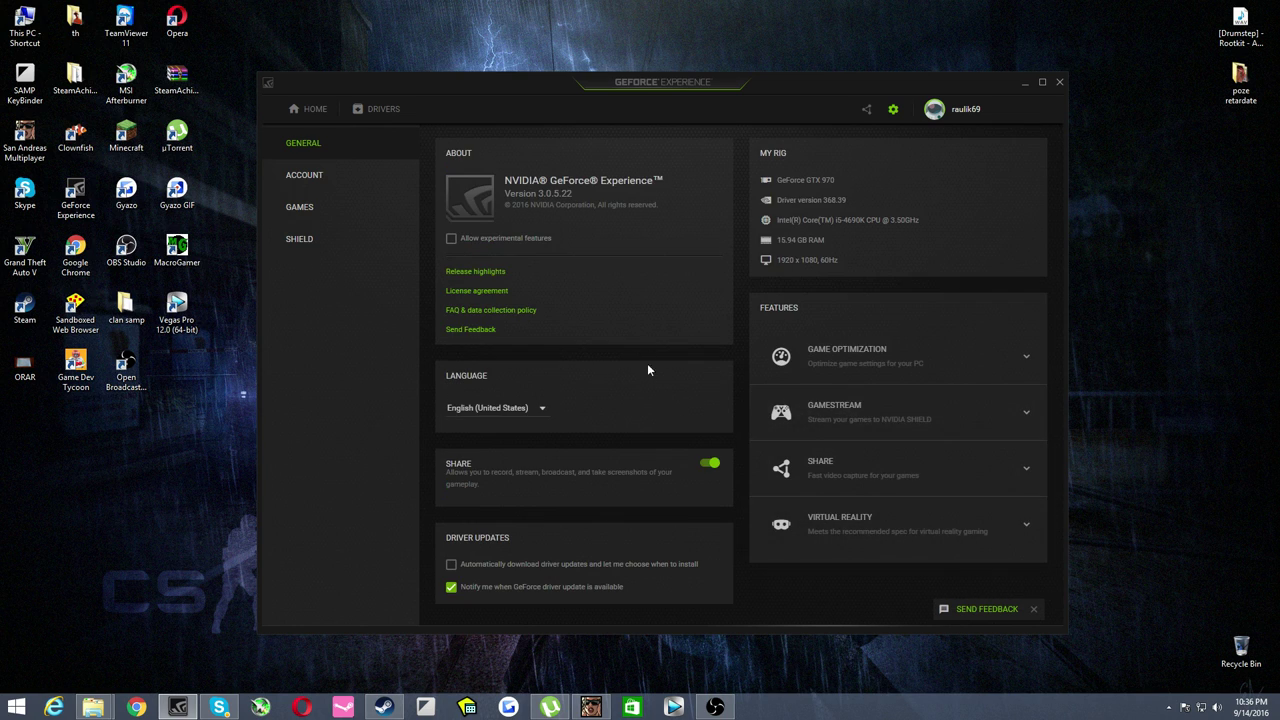
# Step: Try the maximum YouTube bit rate in the Share overlay's Broadcast customization, set it to 5 Mbps, and save the settings
pyautogui.click(868, 110)
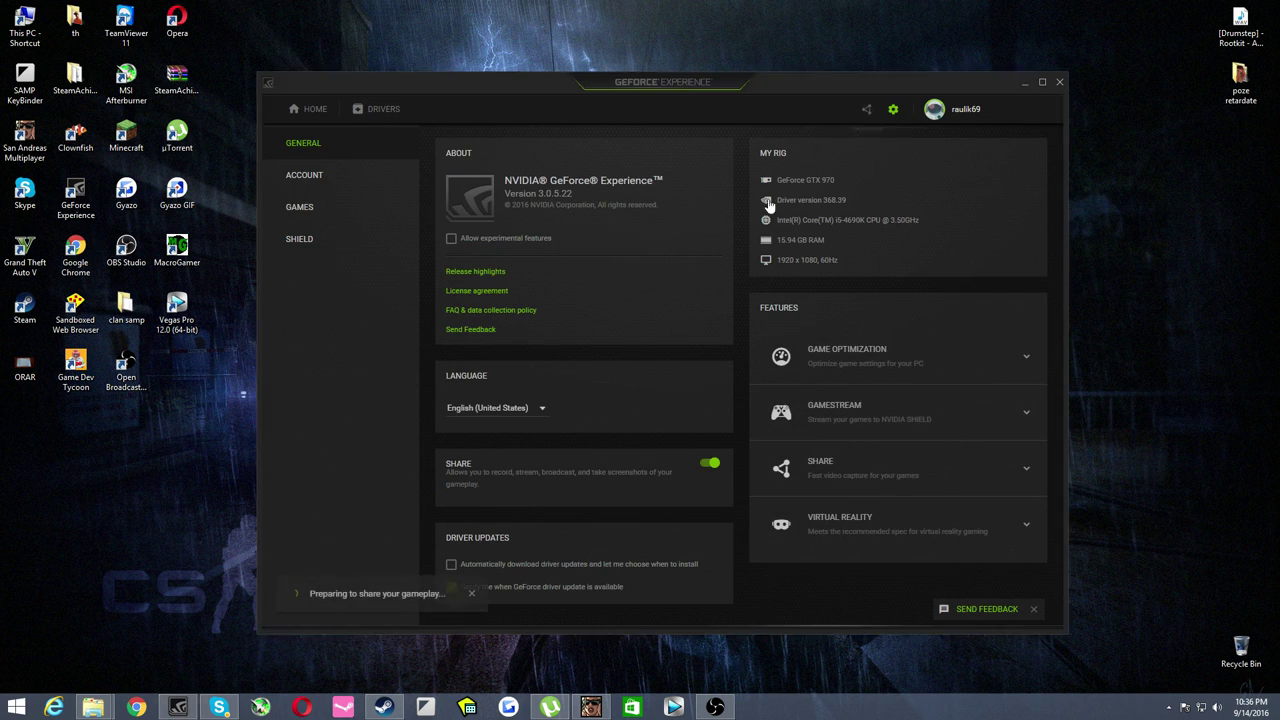
pyautogui.click(491, 275)
pyautogui.click(500, 270)
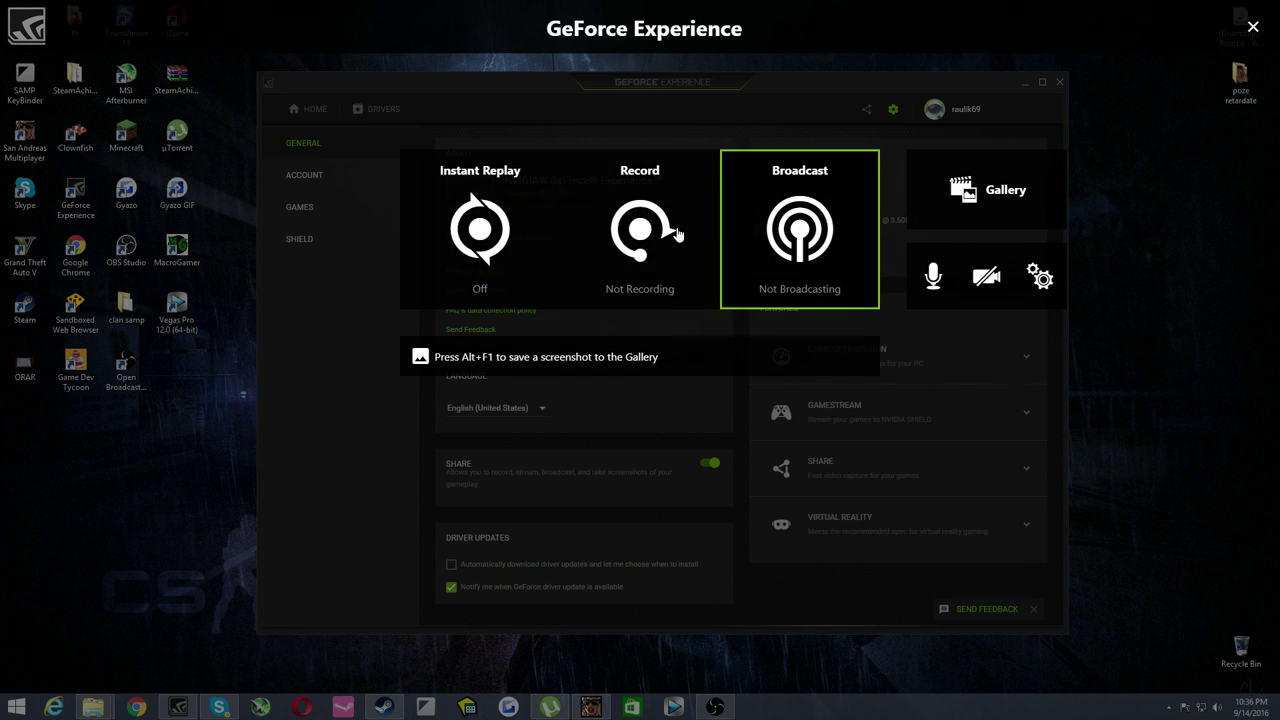
pyautogui.click(798, 238)
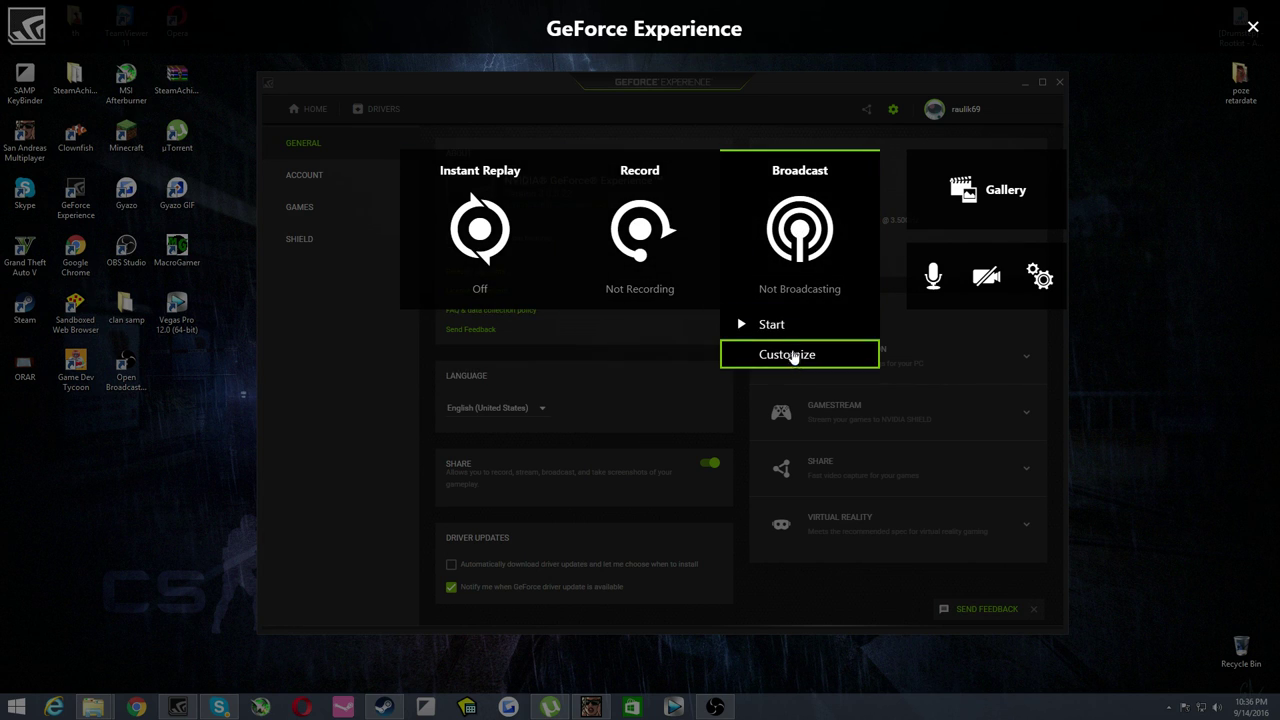
pyautogui.click(785, 354)
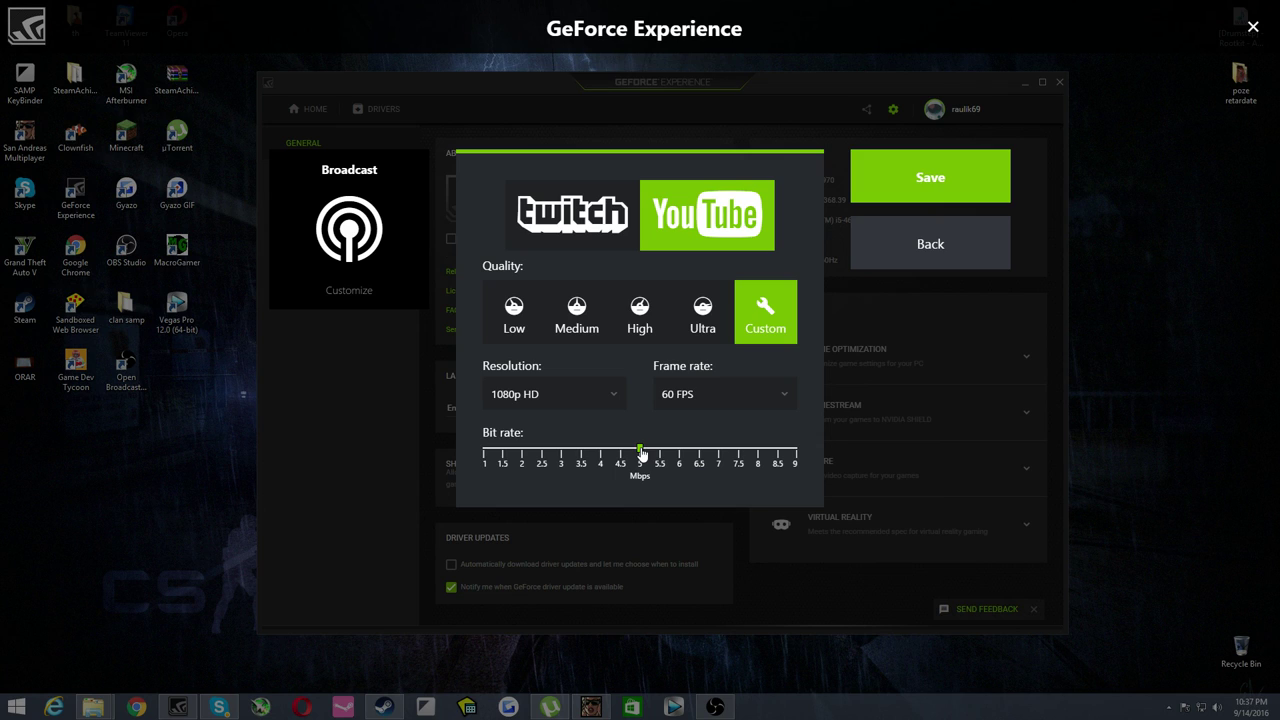
pyautogui.moveTo(641, 453); pyautogui.dragTo(797, 457)
pyautogui.click(641, 456)
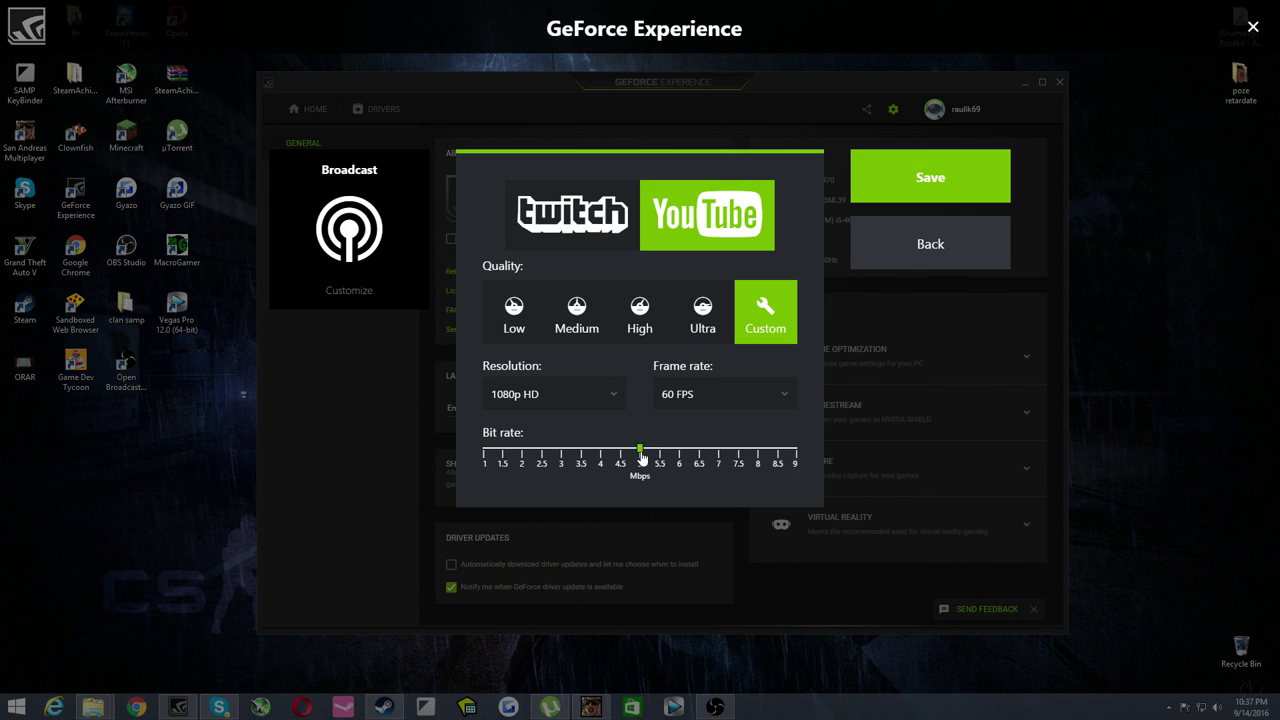
pyautogui.click(888, 192)
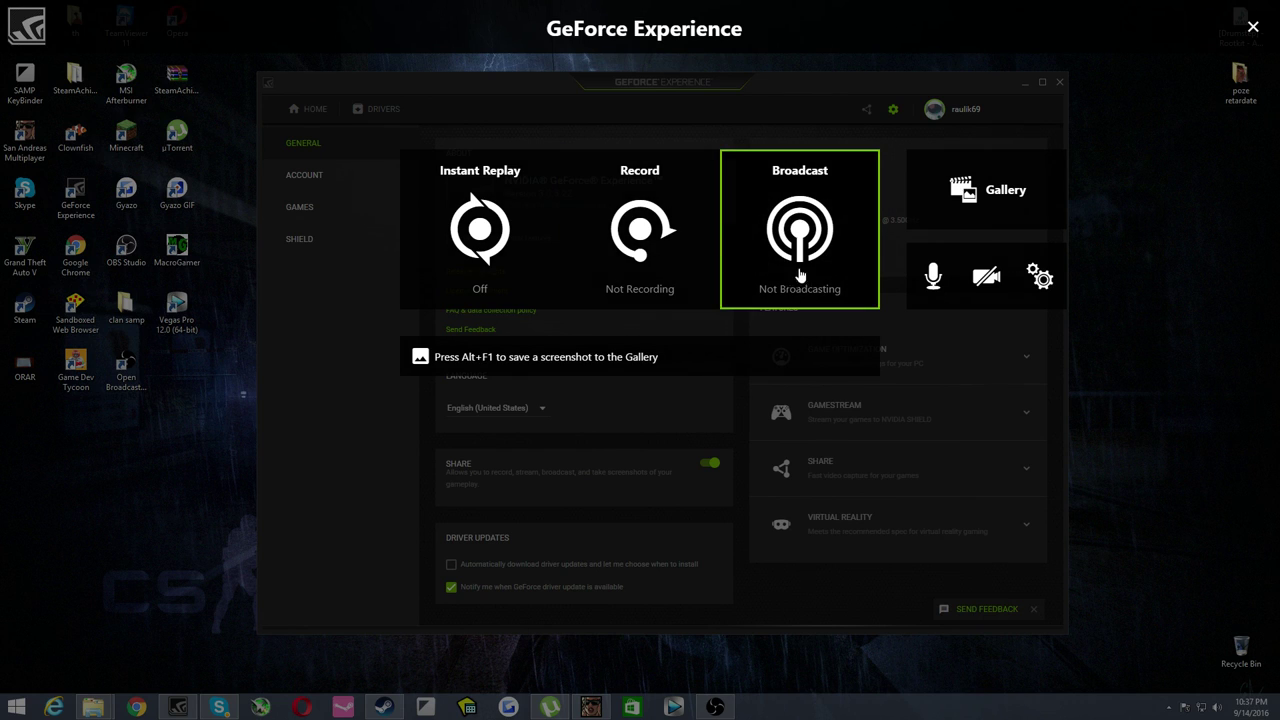
# Step: Look through the Grand Theft Auto San Andreas recordings and their upload option in the Gallery, and close the overlay
pyautogui.click(967, 203)
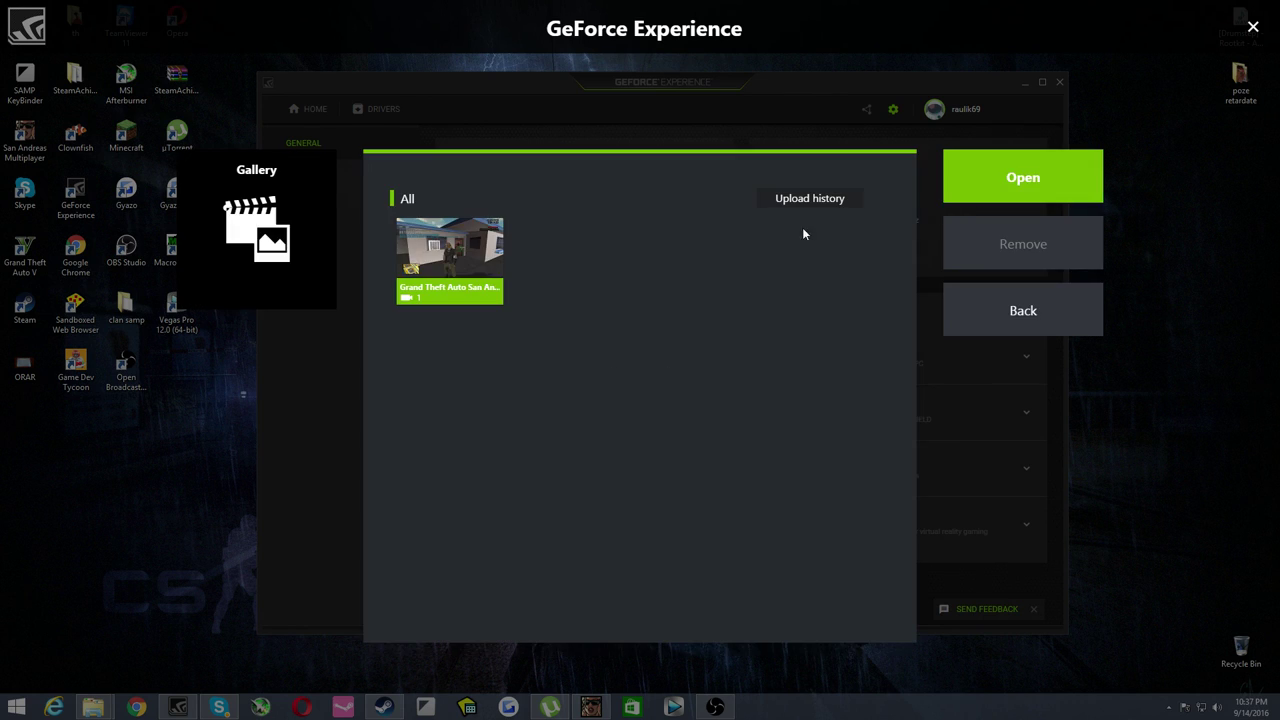
pyautogui.click(477, 273)
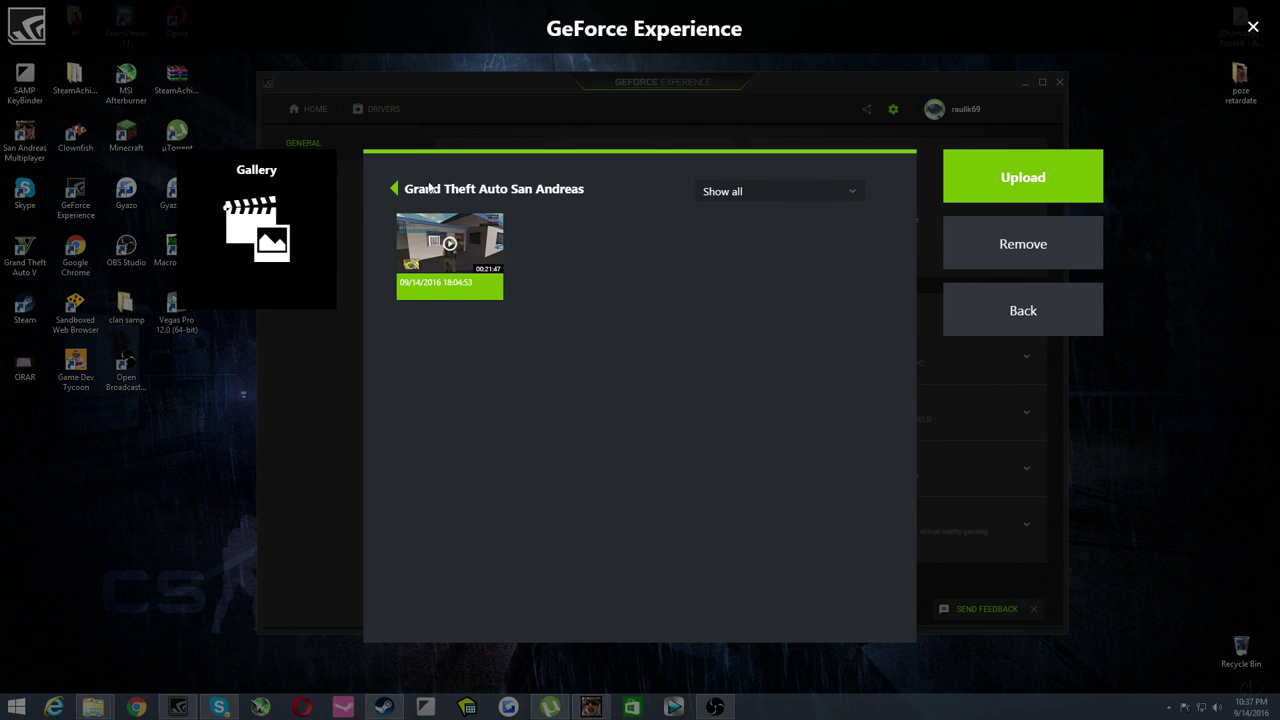
pyautogui.click(968, 320)
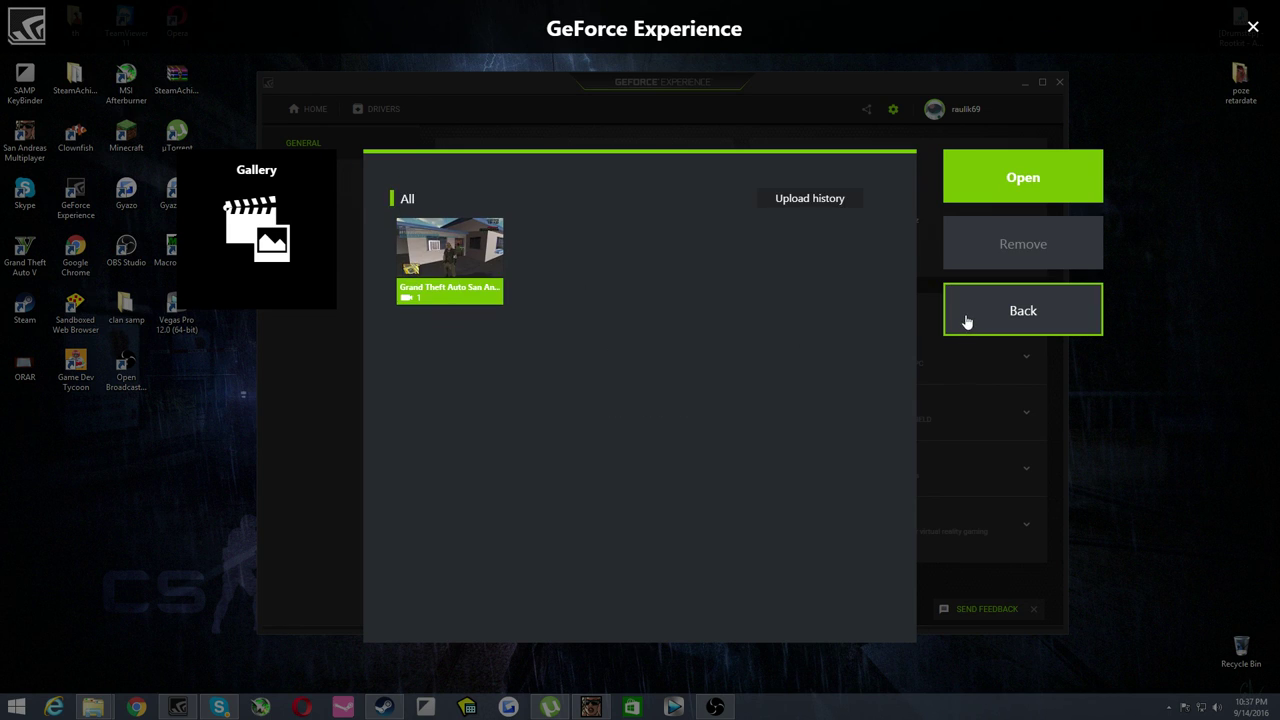
pyautogui.click(988, 190)
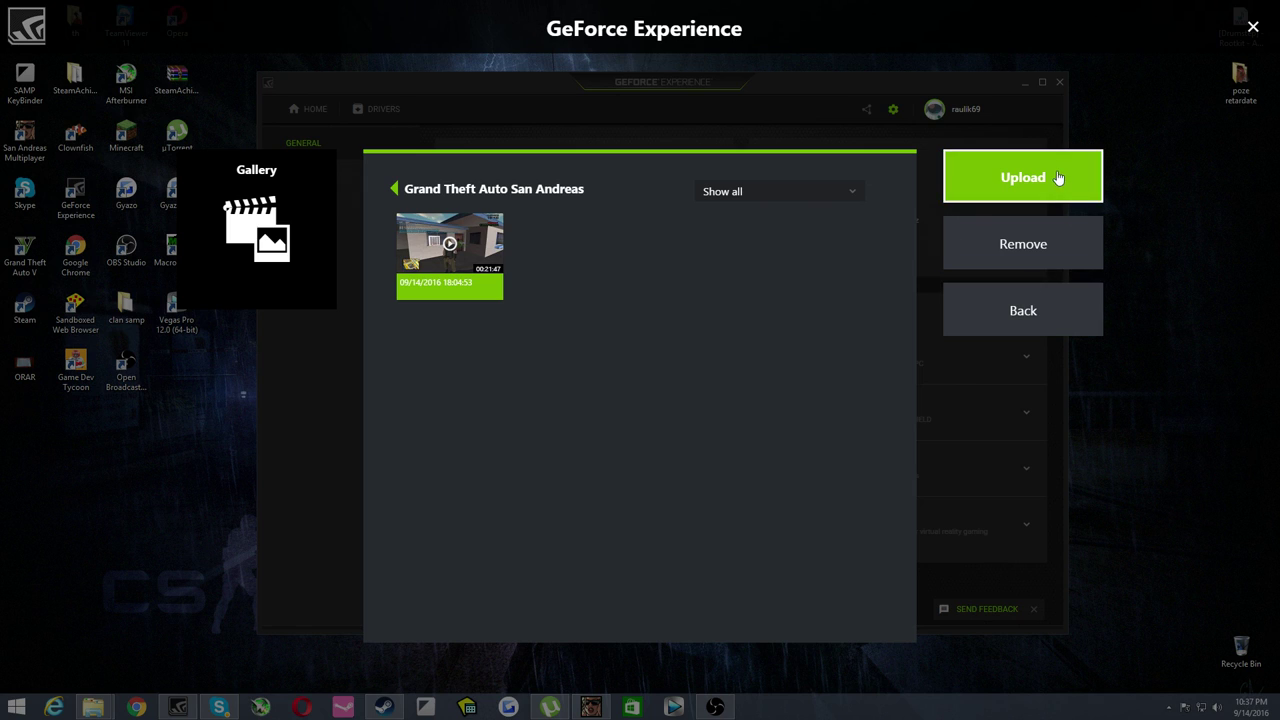
pyautogui.click(1007, 304)
pyautogui.click(980, 306)
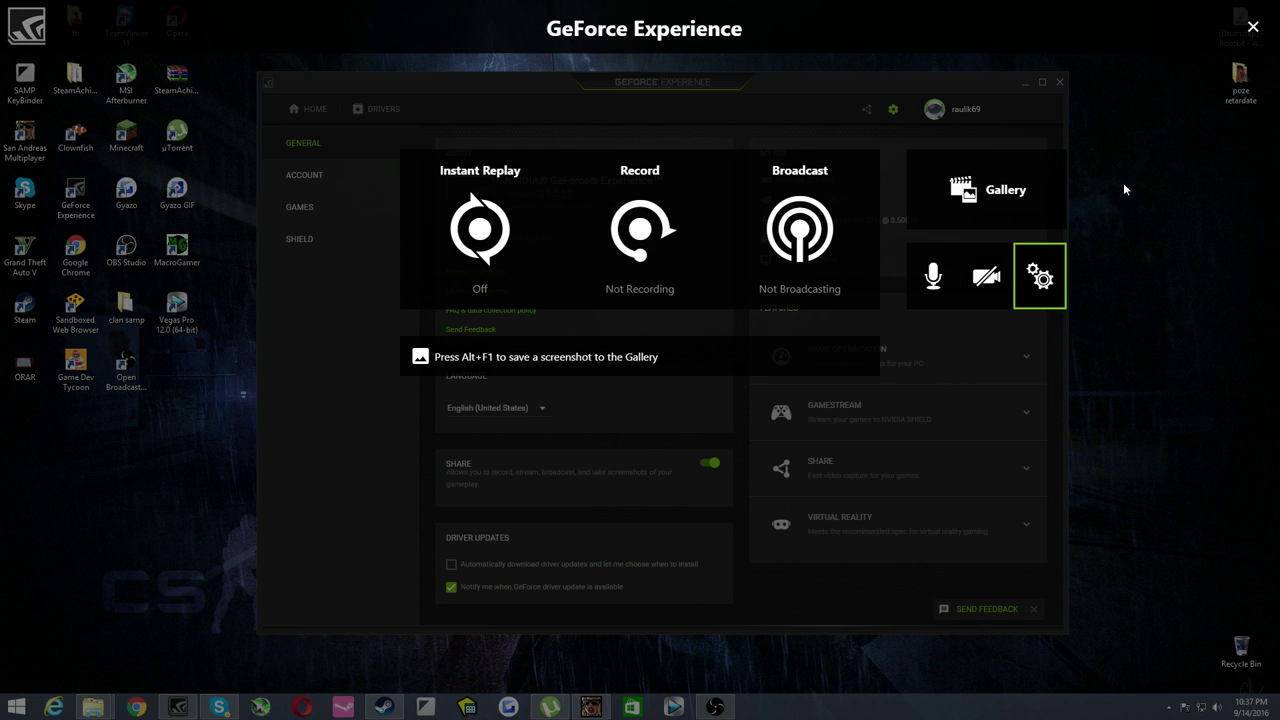
pyautogui.click(1253, 26)
pyautogui.doubleClick(683, 82)
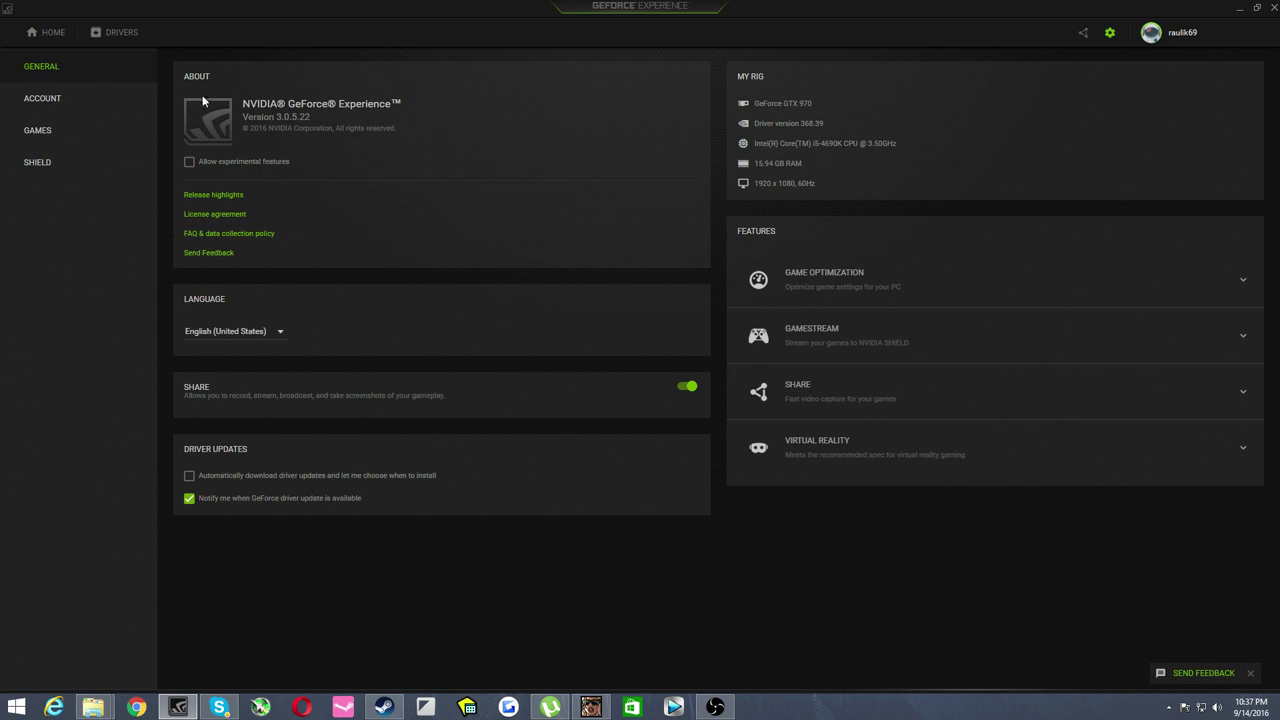
pyautogui.click(1165, 40)
pyautogui.click(1165, 42)
pyautogui.moveTo(674, 11); pyautogui.dragTo(635, 78)
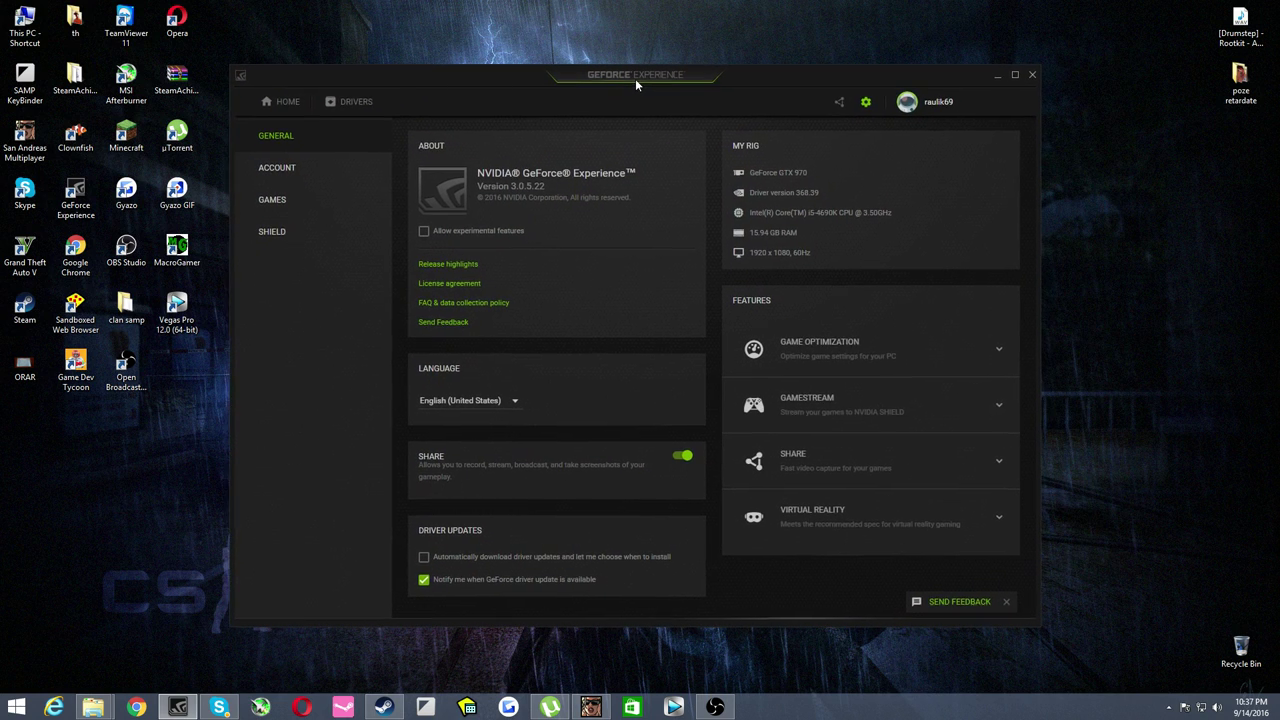
# Step: Examine the system requirements of the Share and GameStream features in the General settings
pyautogui.click(839, 455)
pyautogui.click(838, 465)
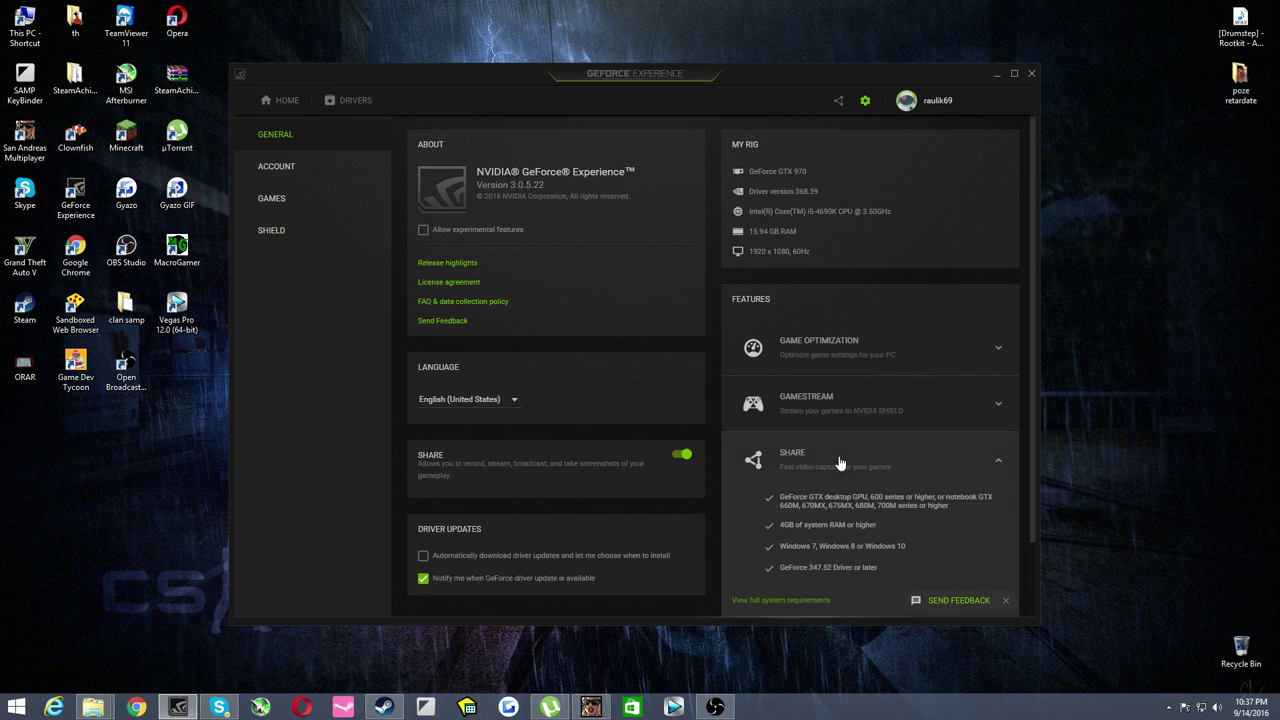
pyautogui.click(836, 420)
pyautogui.scroll(-1, 830, 540)
pyautogui.click(830, 547)
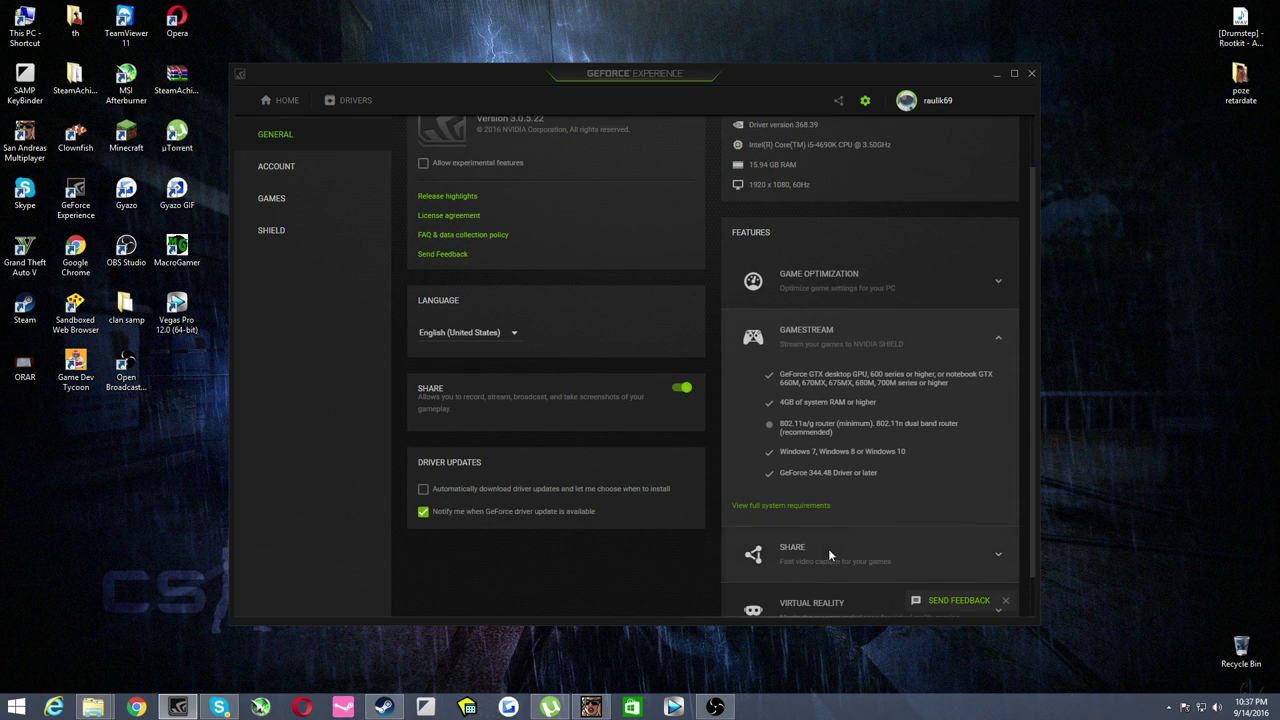
pyautogui.click(820, 338)
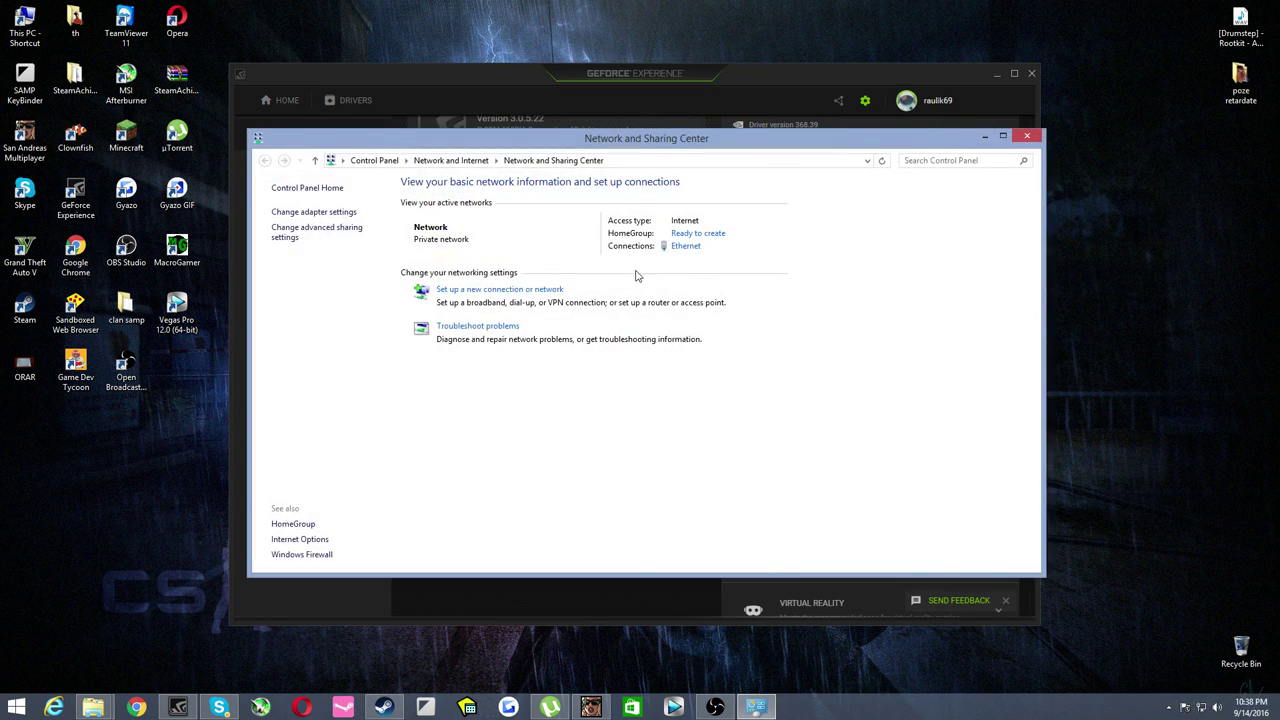
# Step: Check the Ethernet connection's status in the Network and Sharing Center, and close both windows
pyautogui.click(686, 244)
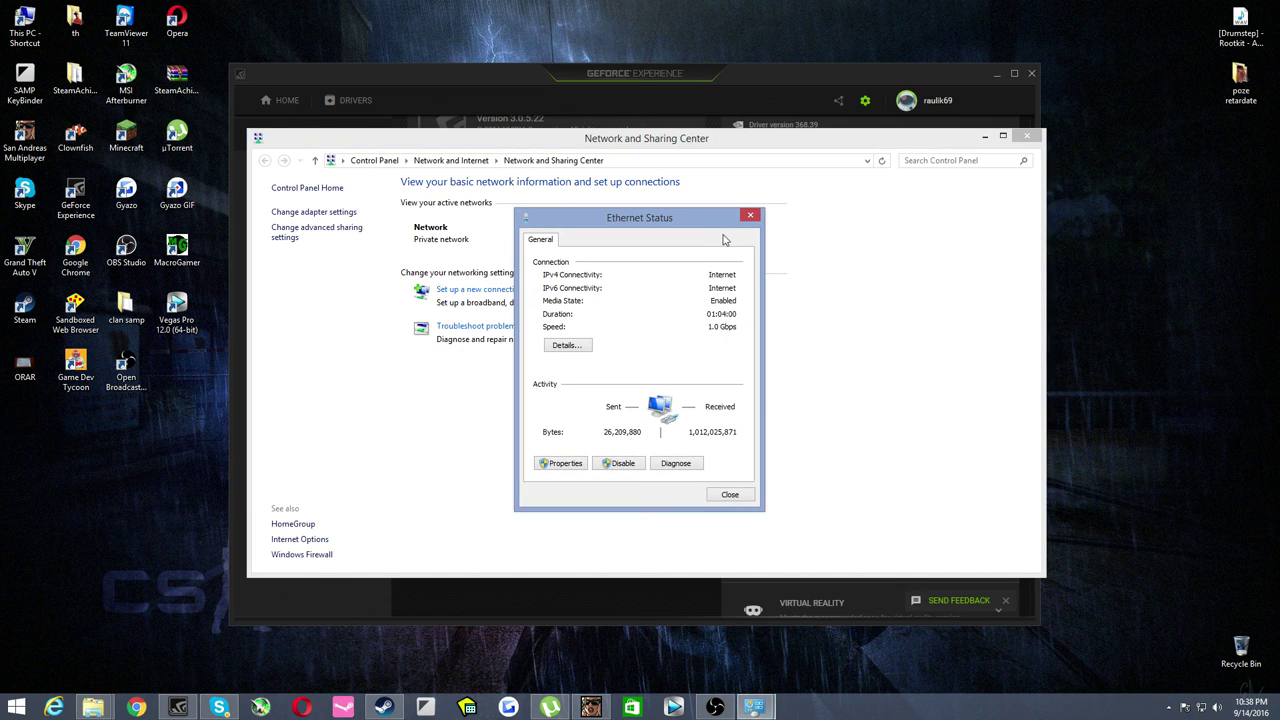
pyautogui.click(749, 220)
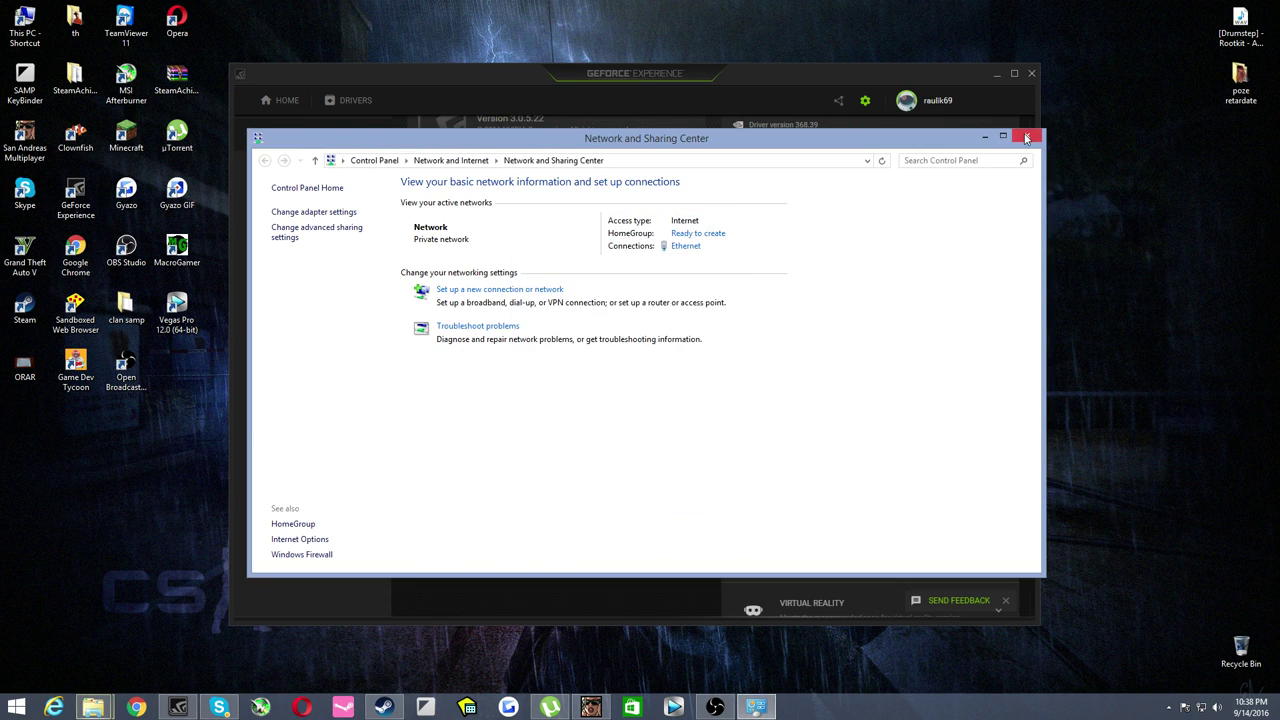
pyautogui.click(1027, 135)
# Step: Return to the top of the General settings and collapse the GameStream requirements
pyautogui.moveTo(842, 75); pyautogui.dragTo(846, 85)
pyautogui.scroll(2, 866, 250)
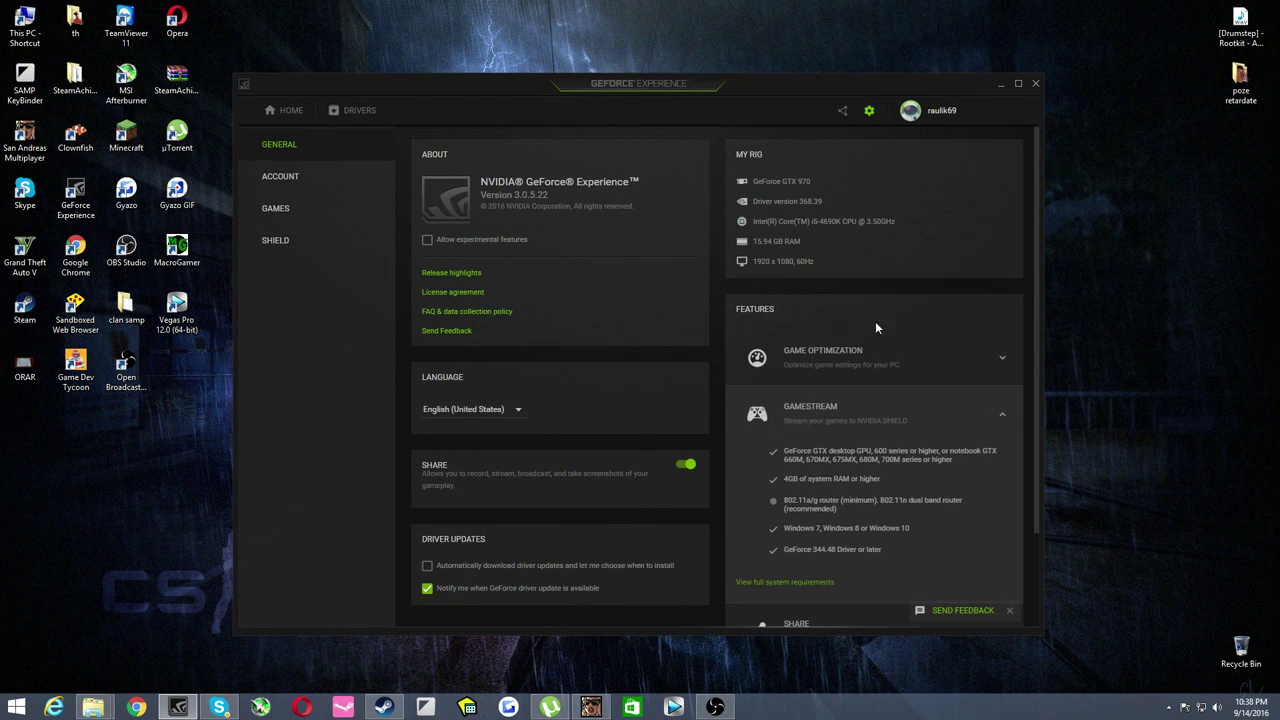
pyautogui.click(890, 425)
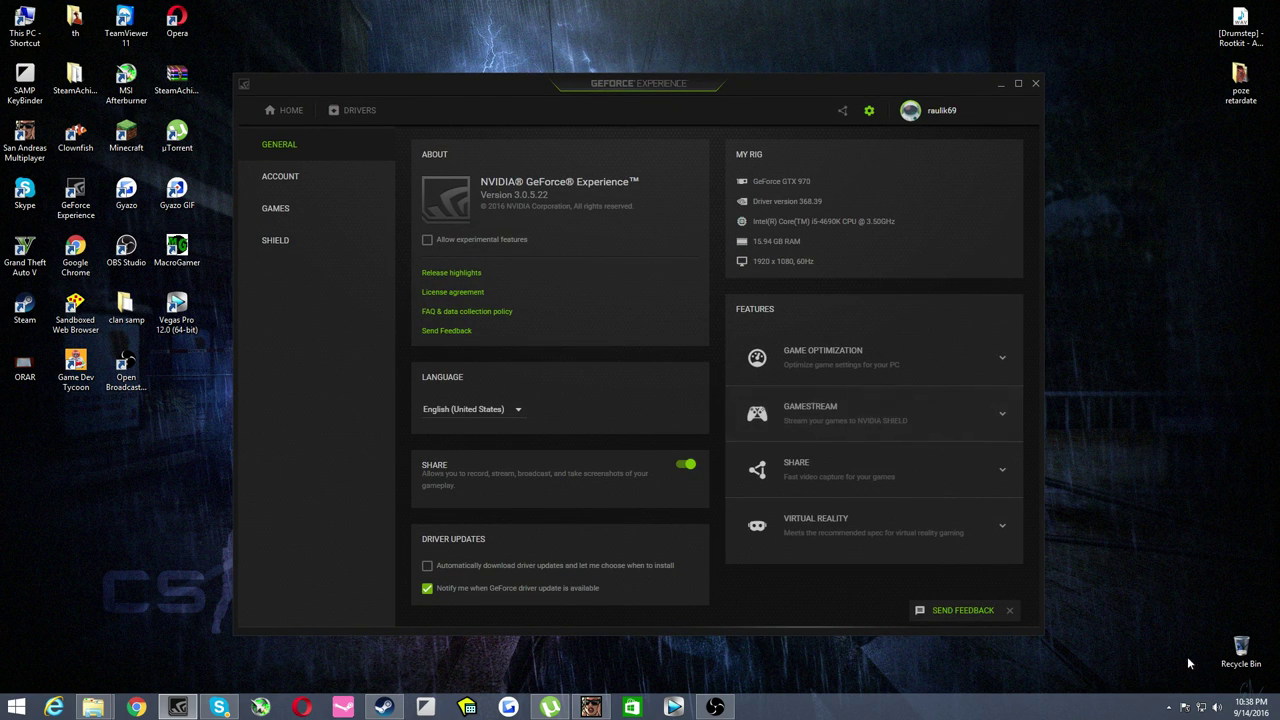
pyautogui.rightClick(1073, 447)
pyautogui.click(1110, 486)
pyautogui.moveTo(652, 89); pyautogui.dragTo(657, 88)
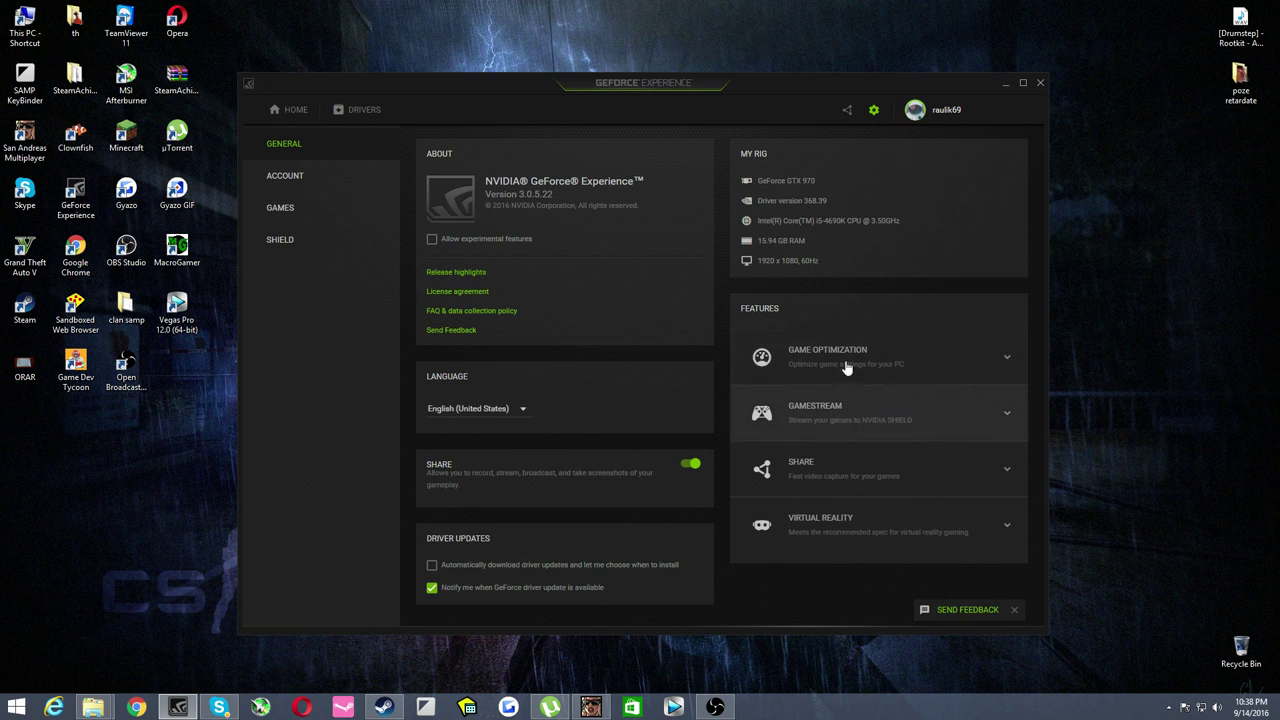
pyautogui.moveTo(635, 84); pyautogui.dragTo(627, 86)
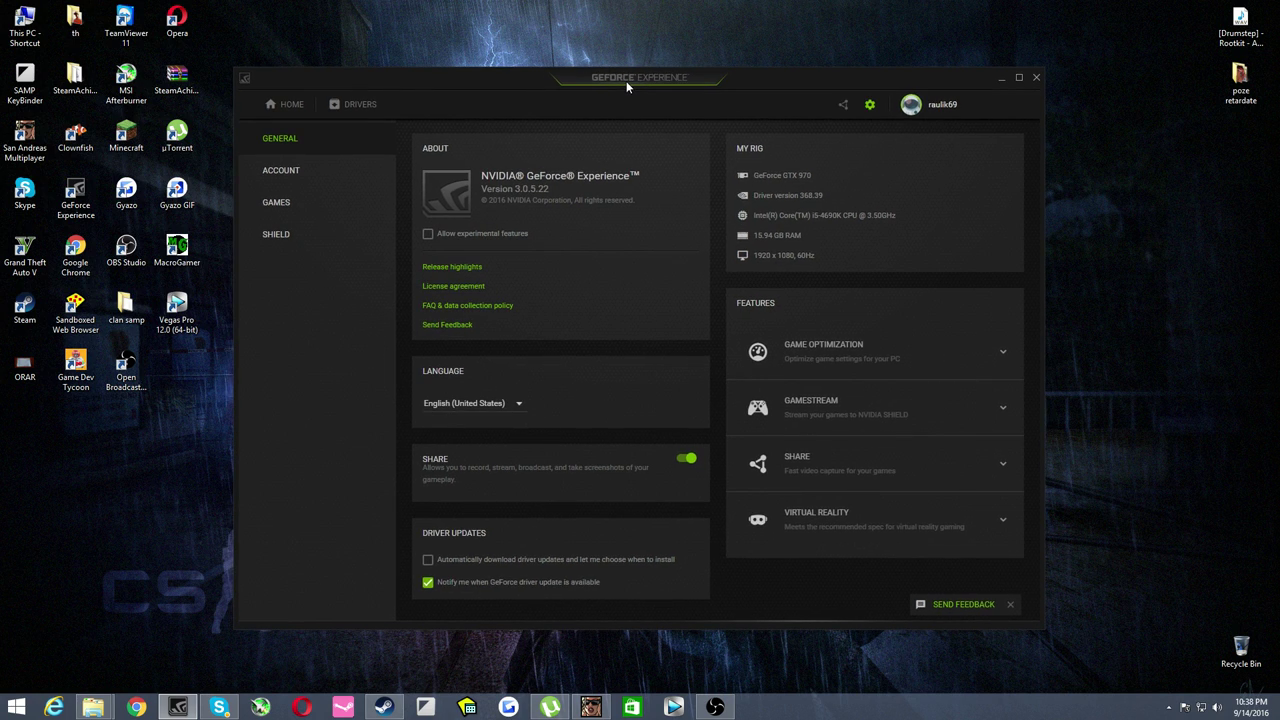